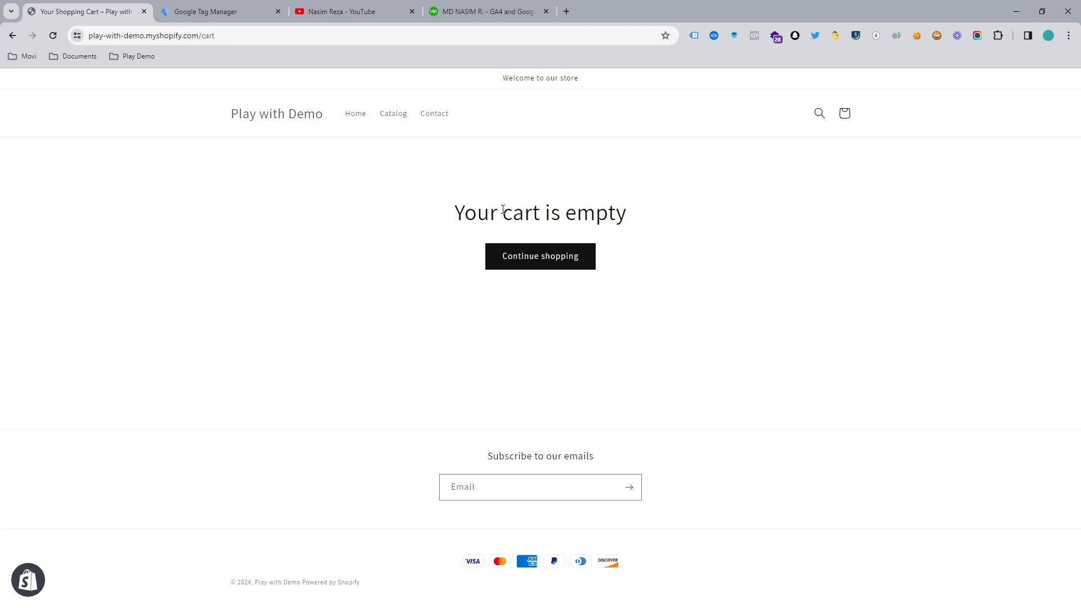
# Look through the YouTube channel's videos and playlists and the Upwork profile, and close both pages
pyautogui.click(334, 7)
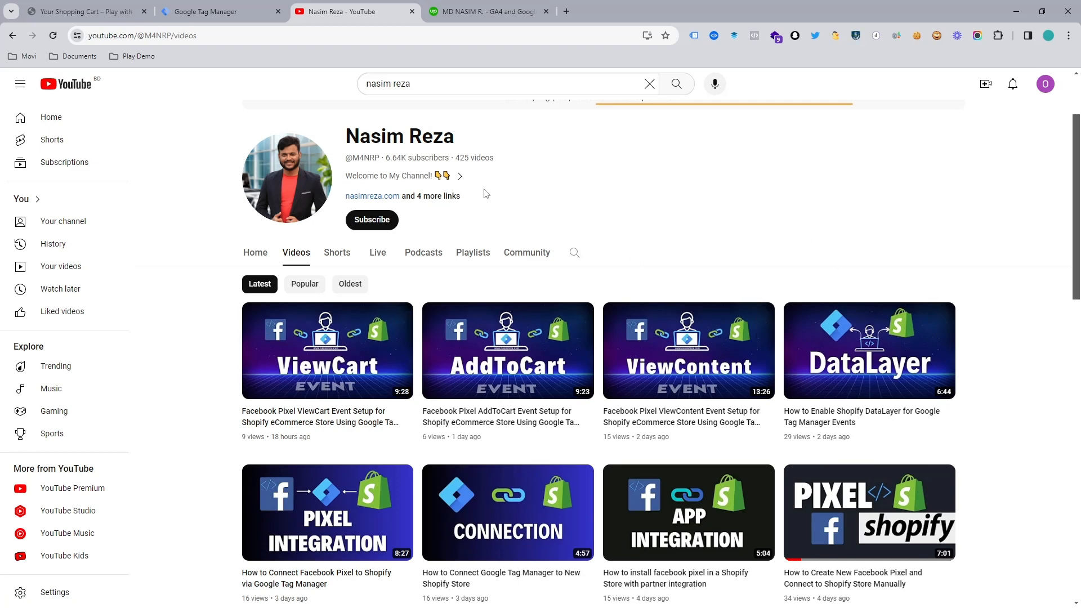
pyautogui.scroll(2, 487, 197)
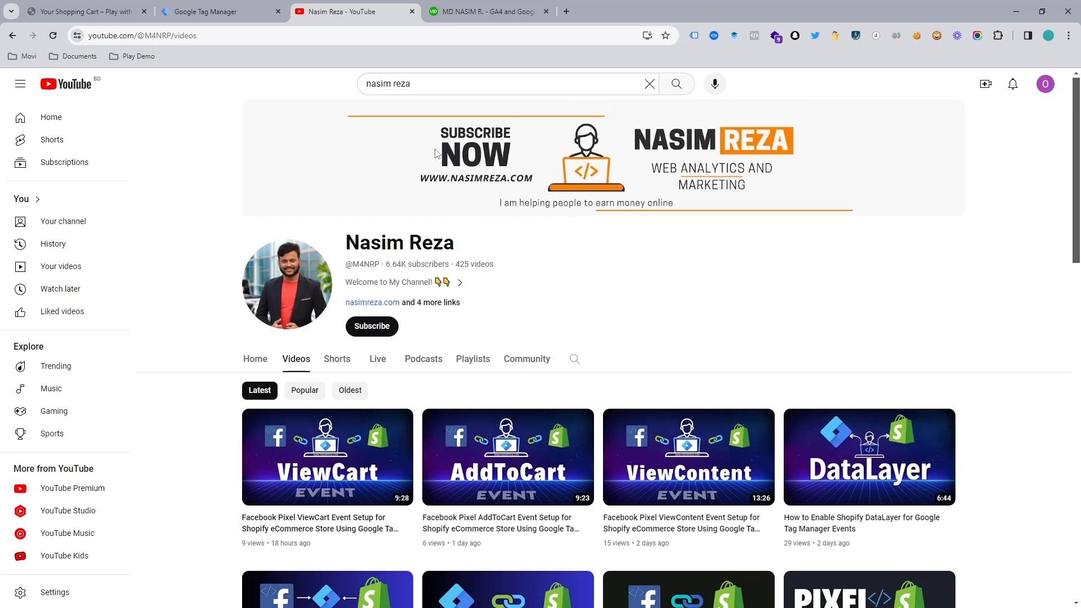
pyautogui.click(462, 361)
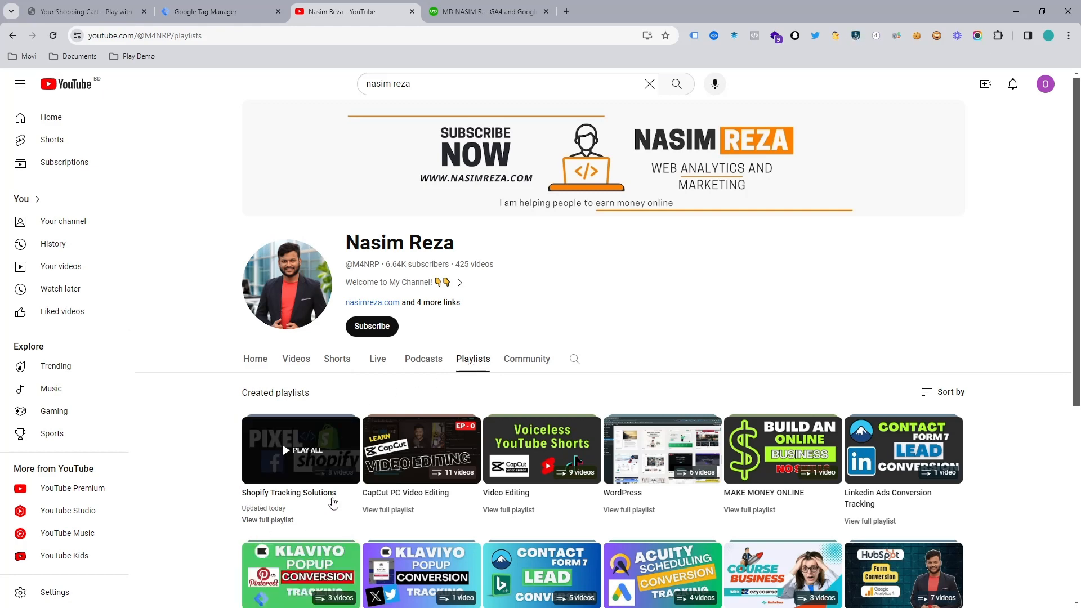
pyautogui.click(299, 361)
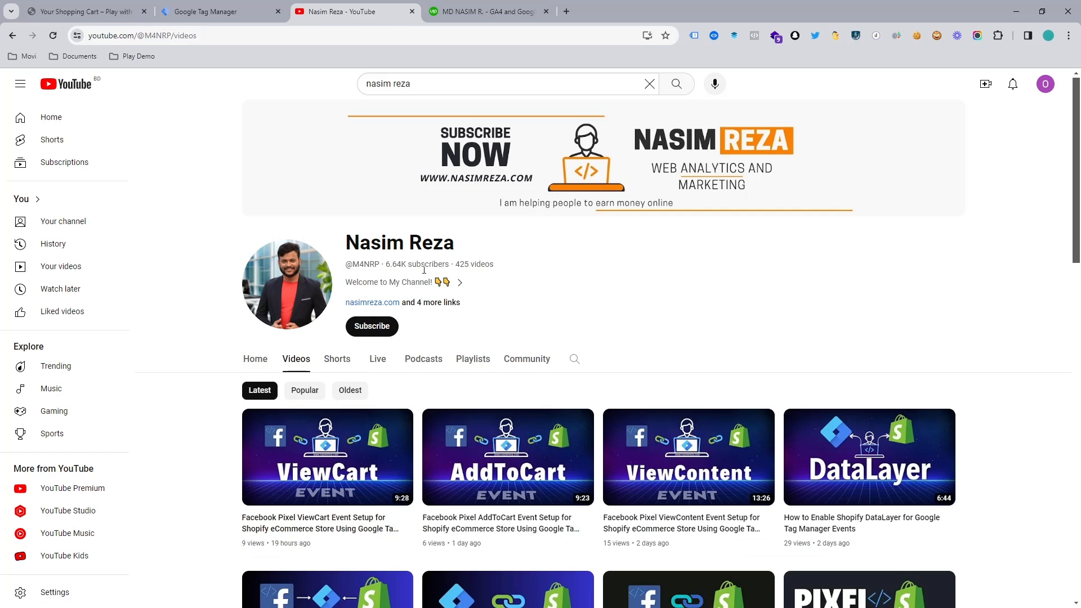
pyautogui.click(445, 4)
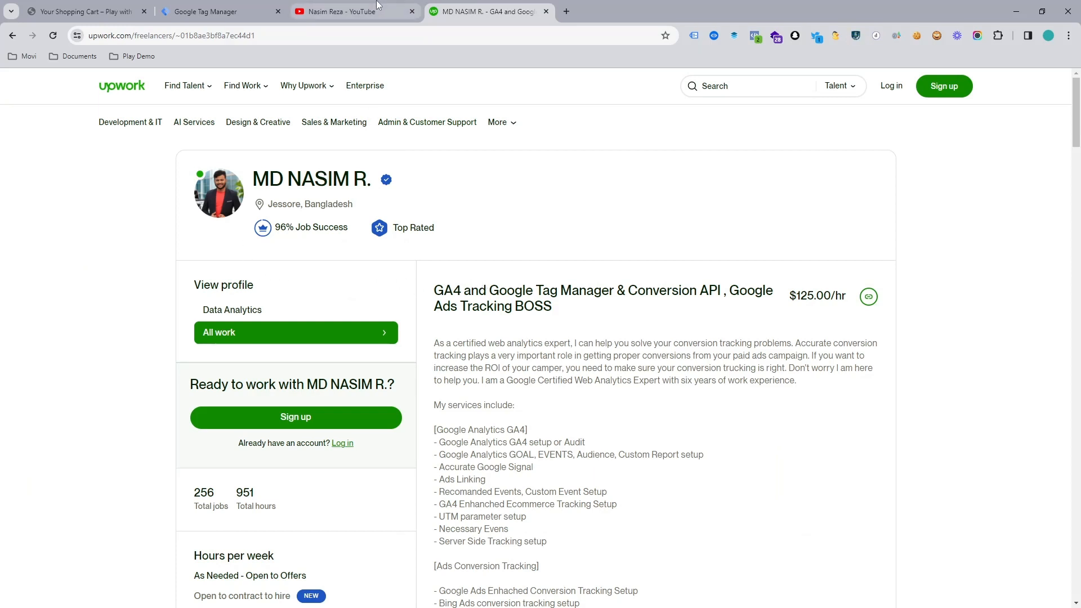
pyautogui.click(347, 7)
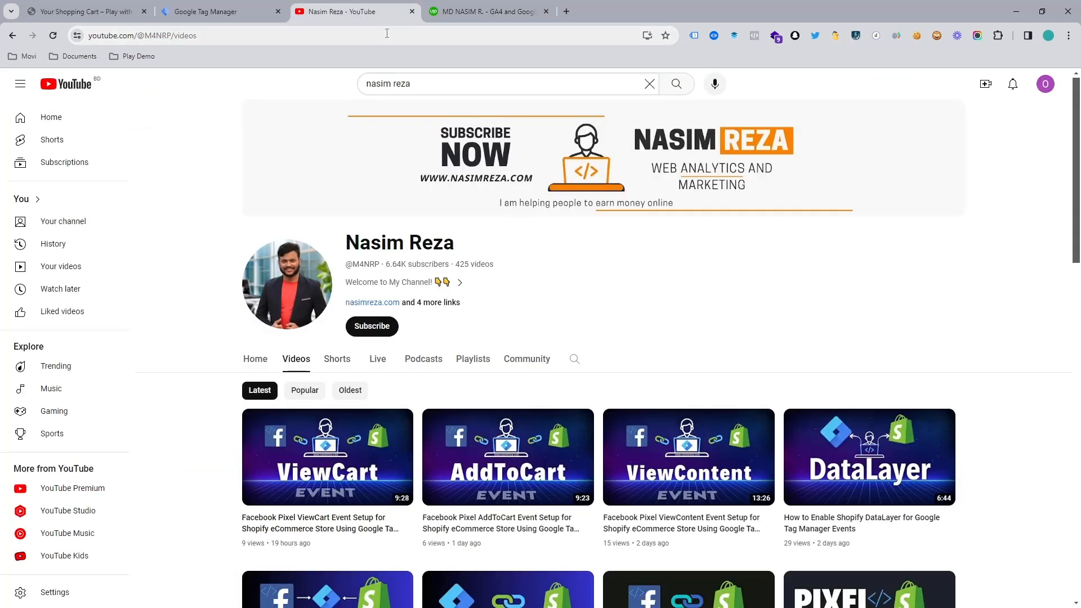
pyautogui.click(411, 12)
pyautogui.click(409, 12)
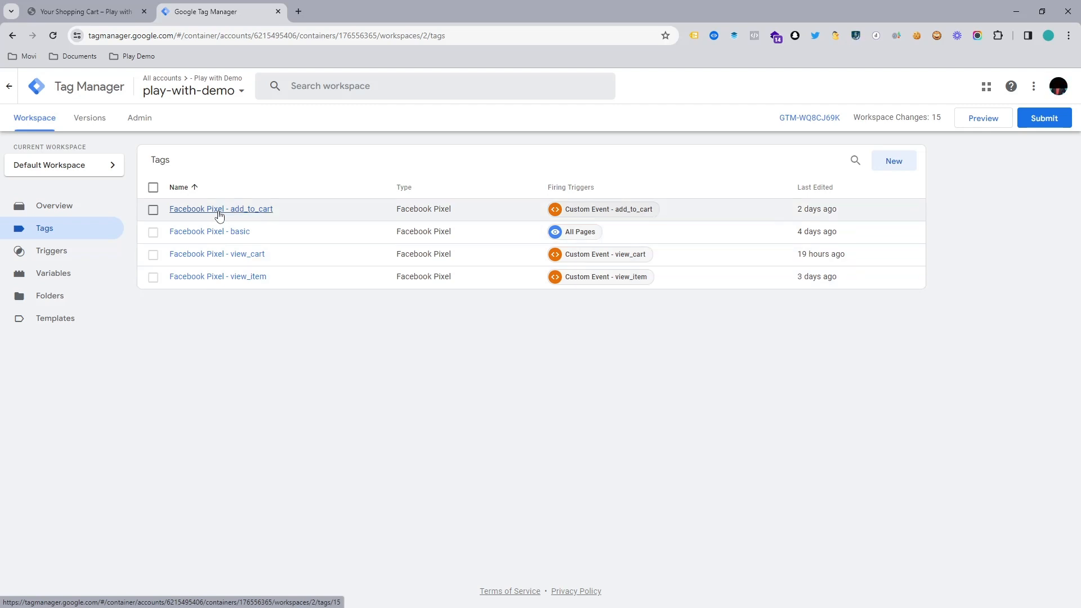
pyautogui.click(967, 120)
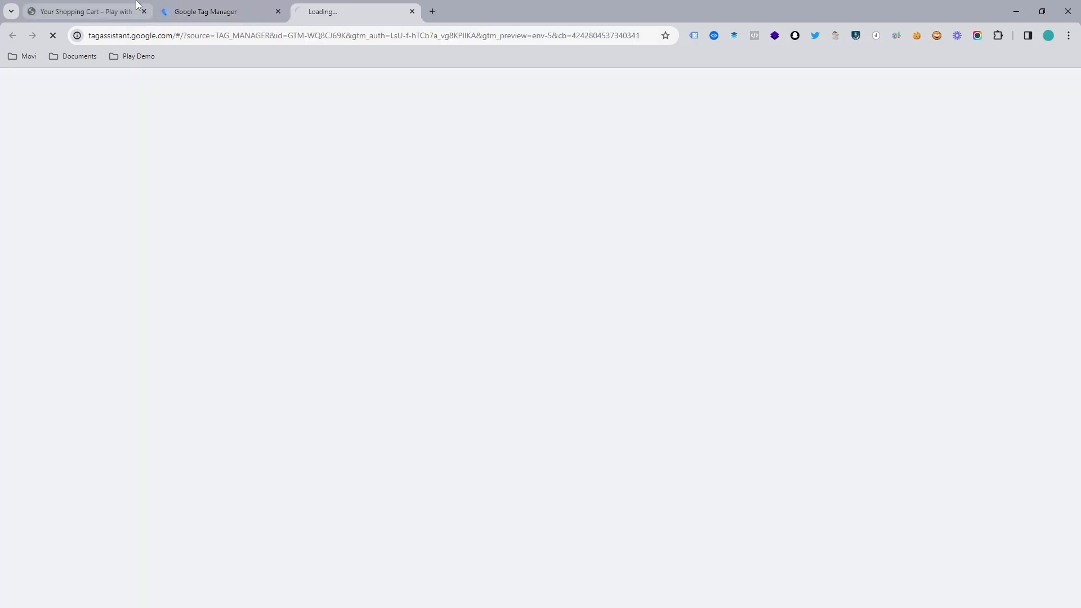
pyautogui.click(137, 5)
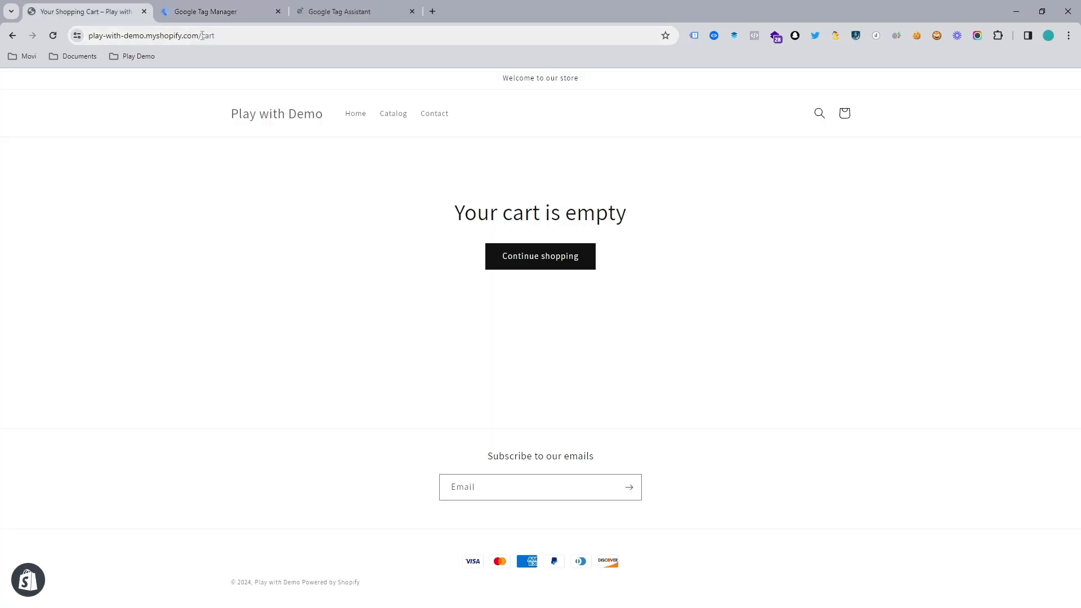
pyautogui.moveTo(199, 35); pyautogui.dragTo(132, 35)
pyautogui.click(338, 11)
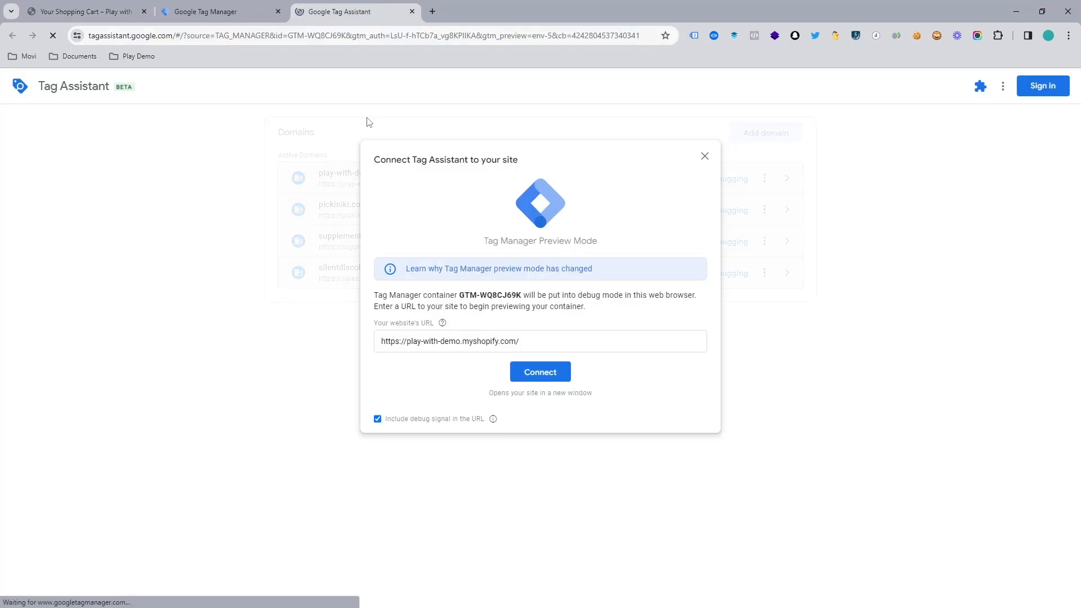
pyautogui.click(529, 372)
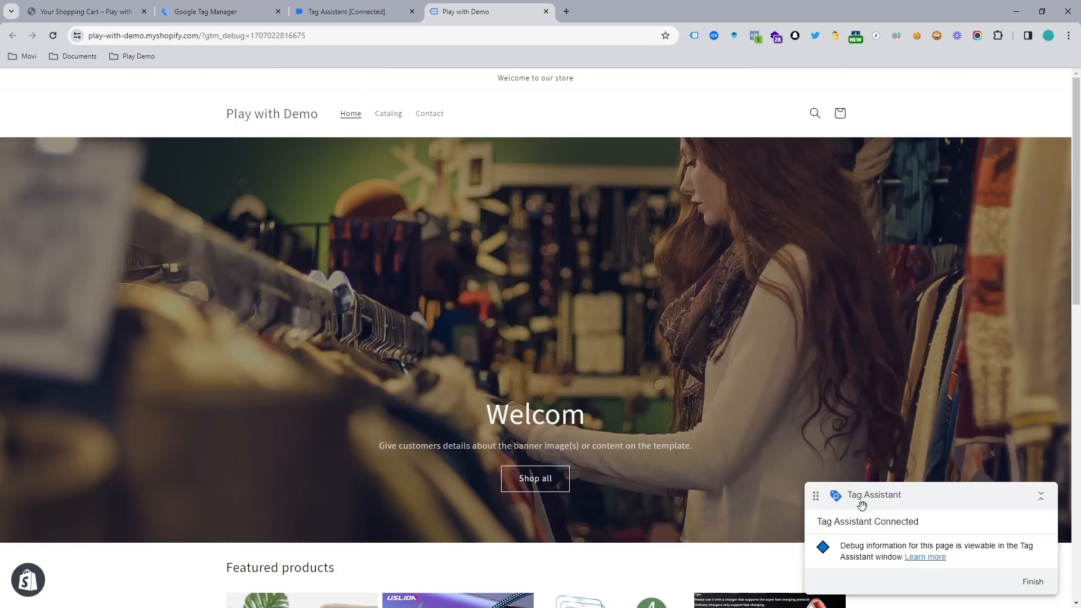
pyautogui.click(353, 4)
pyautogui.click(548, 287)
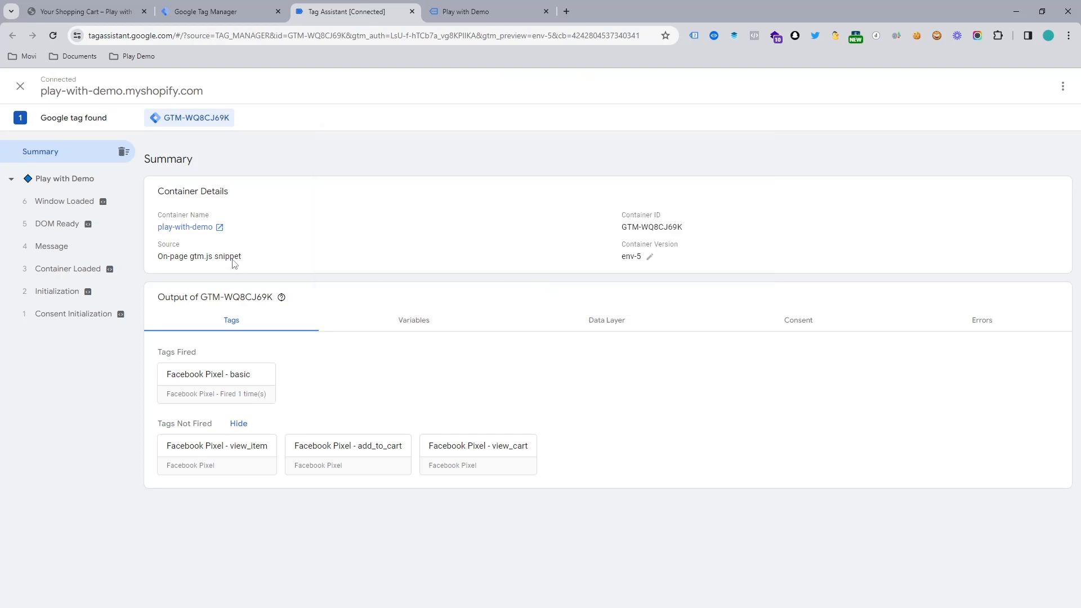
# Check the pixel events on the store's home page with Meta Pixel Helper
pyautogui.click(465, 11)
pyautogui.click(755, 36)
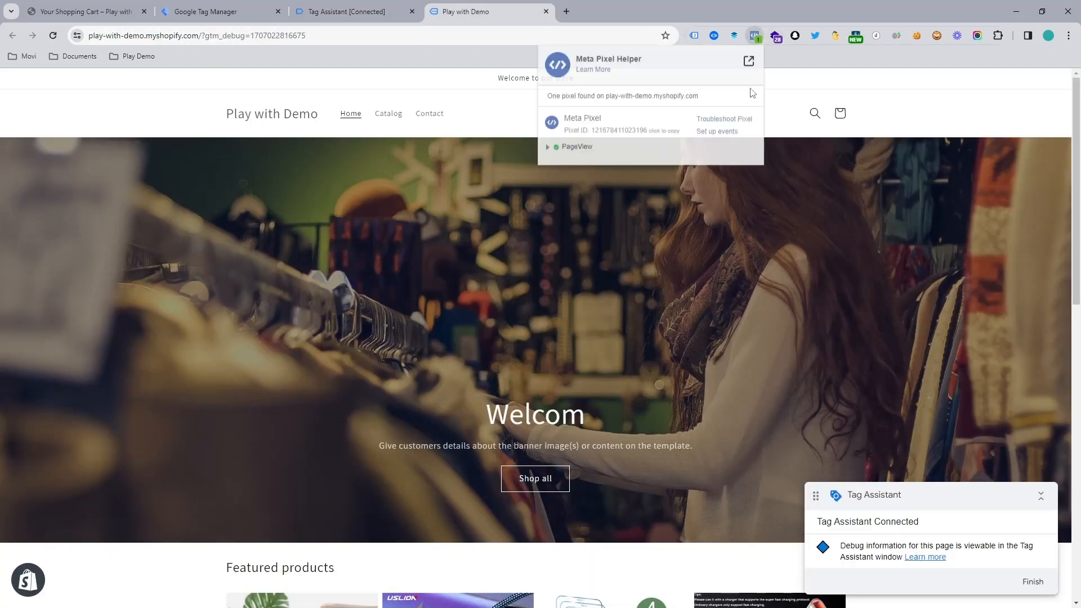
pyautogui.click(548, 147)
pyautogui.click(548, 147)
# Open the Full Cover Anti-Spy Screen Protector product page from the featured products
pyautogui.scroll(-4, 518, 298)
pyautogui.scroll(-8, 518, 292)
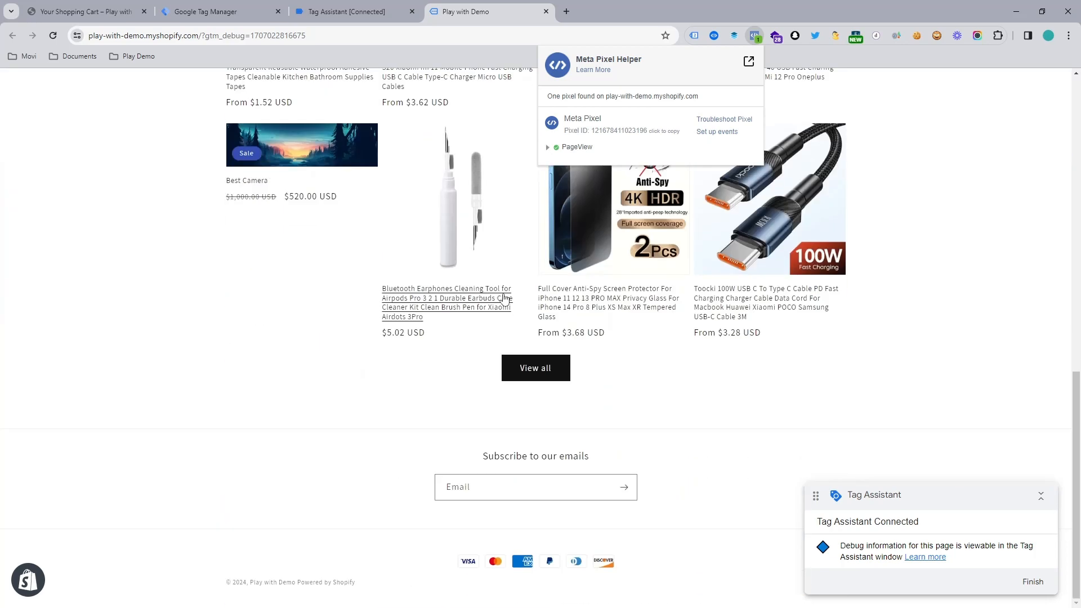
pyautogui.click(550, 235)
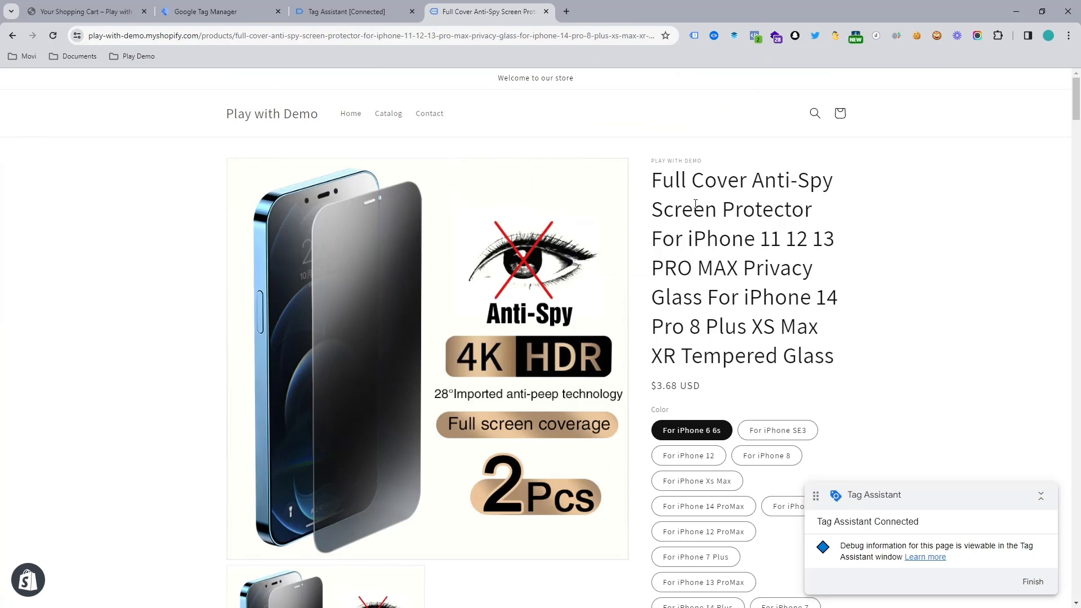
# Look over the screen protector page's variants, purchase options and description images
pyautogui.scroll(-8, 697, 204)
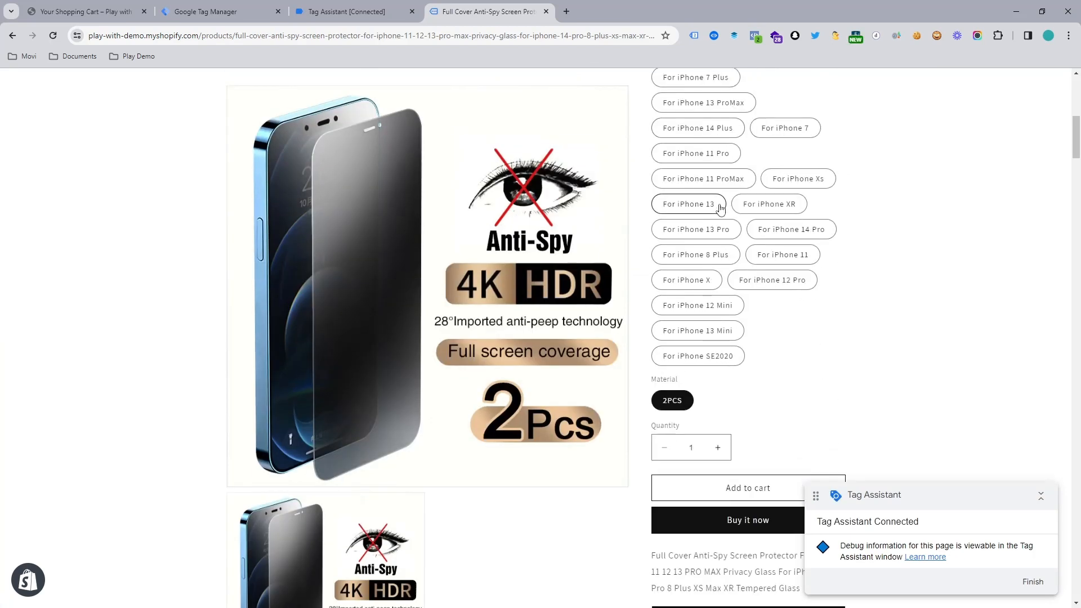
pyautogui.scroll(8, 786, 217)
pyautogui.scroll(-4, 783, 197)
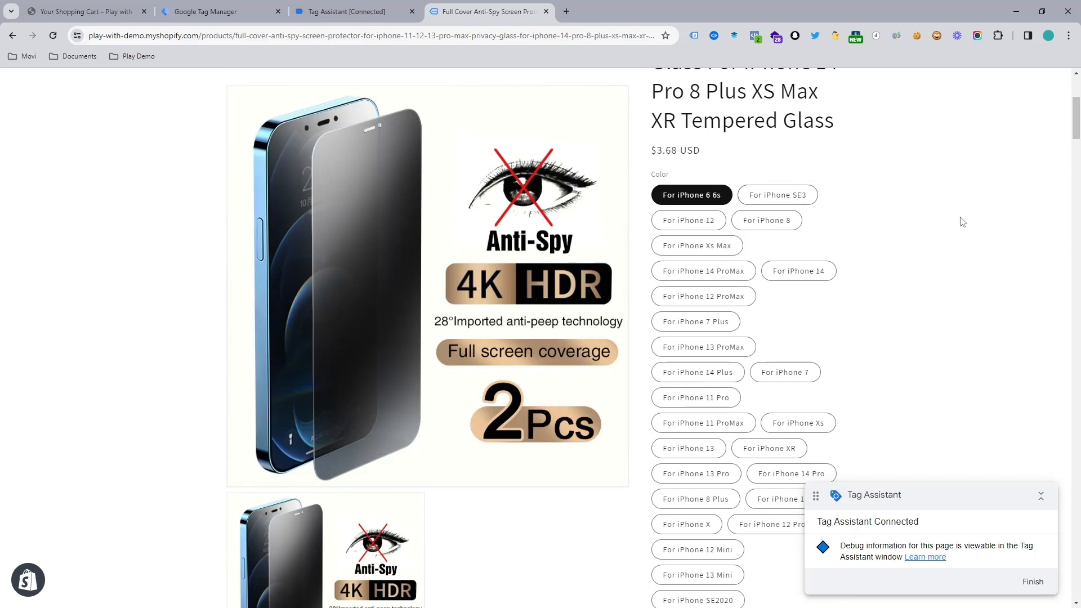
pyautogui.scroll(-8, 962, 223)
pyautogui.scroll(8, 962, 231)
pyautogui.scroll(4, 1077, 83)
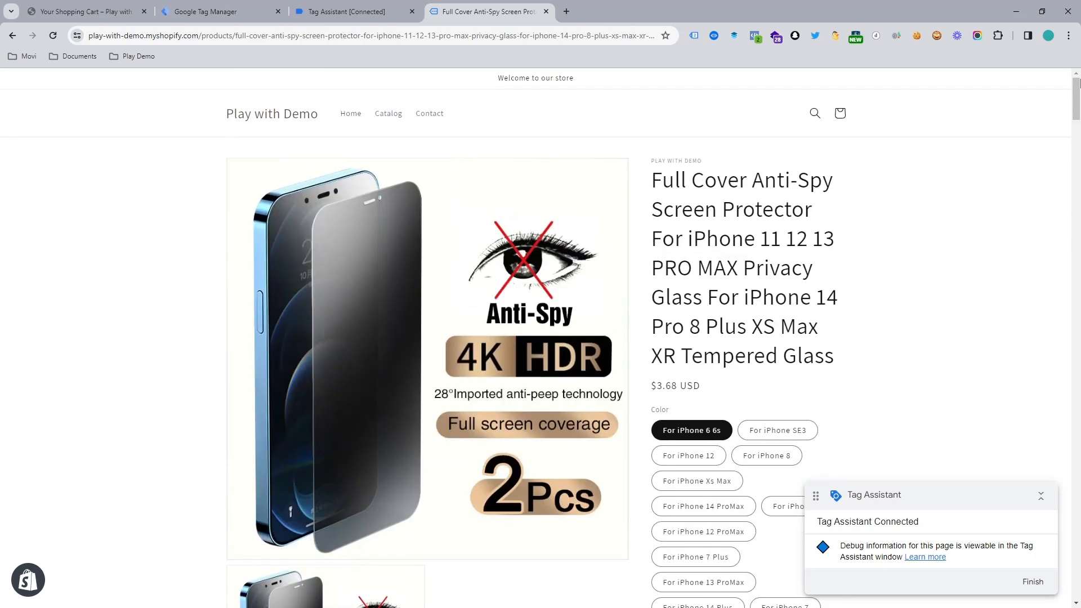
pyautogui.scroll(-12, 925, 220)
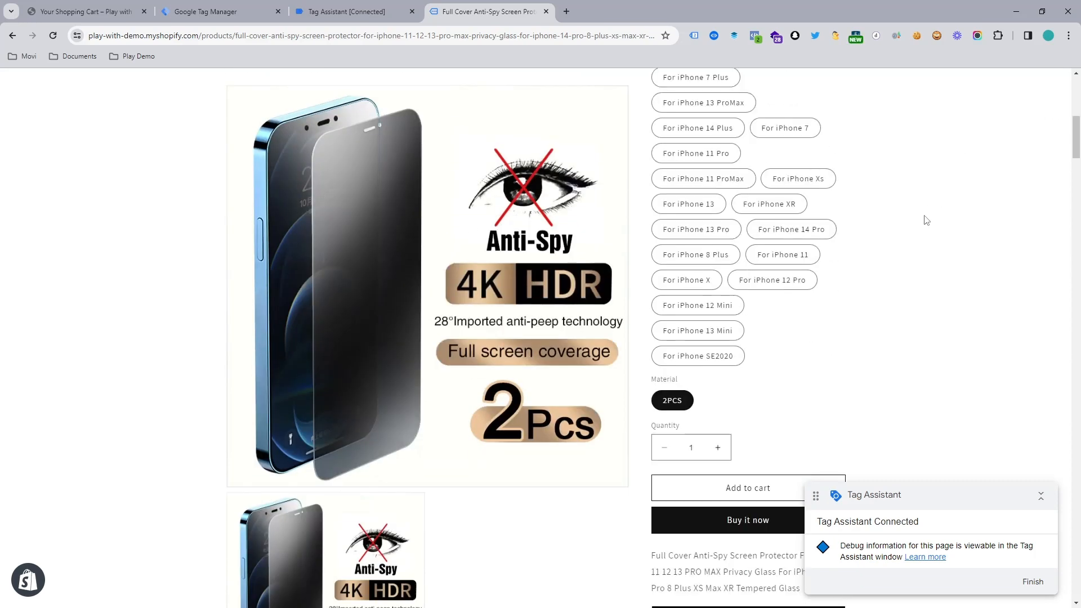
pyautogui.scroll(3, 926, 218)
pyautogui.scroll(8, 924, 214)
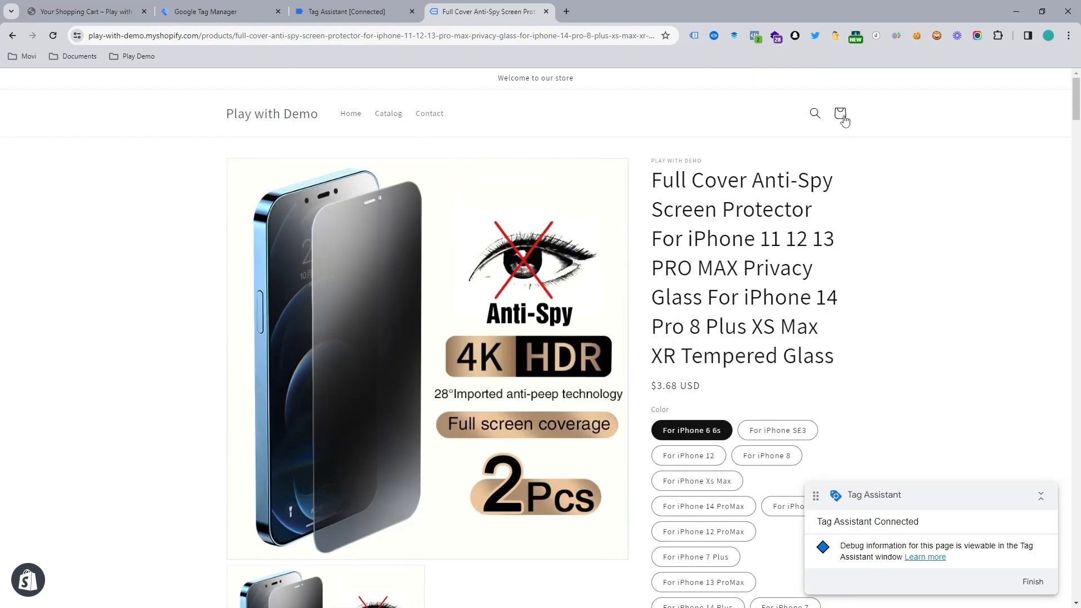
pyautogui.scroll(-4, 761, 372)
pyautogui.scroll(-10, 761, 372)
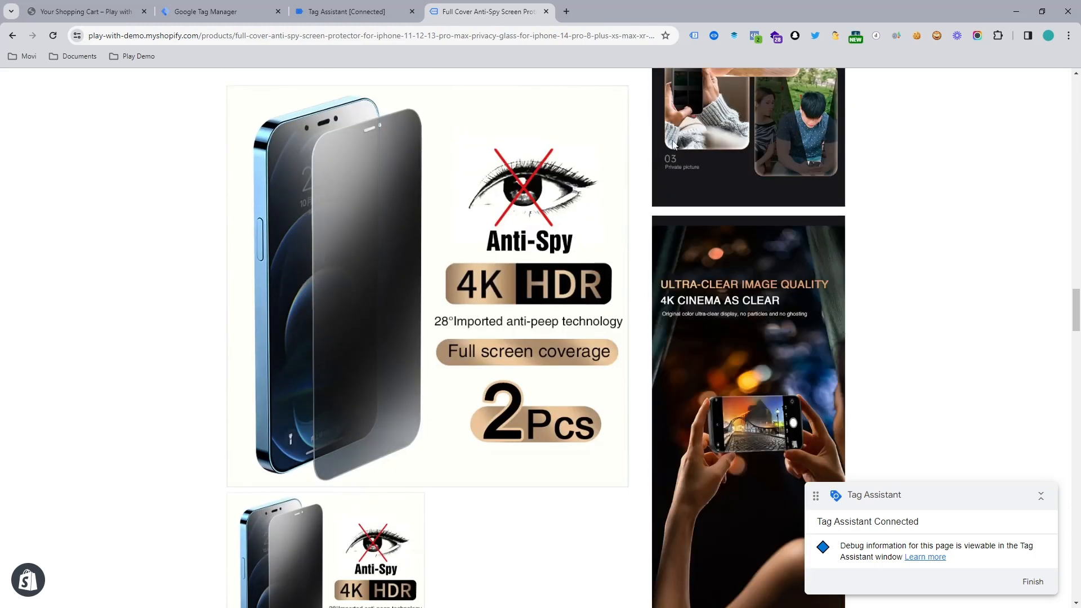
# Inspect the ViewContent event on the product page with Meta Pixel Helper
pyautogui.click(755, 35)
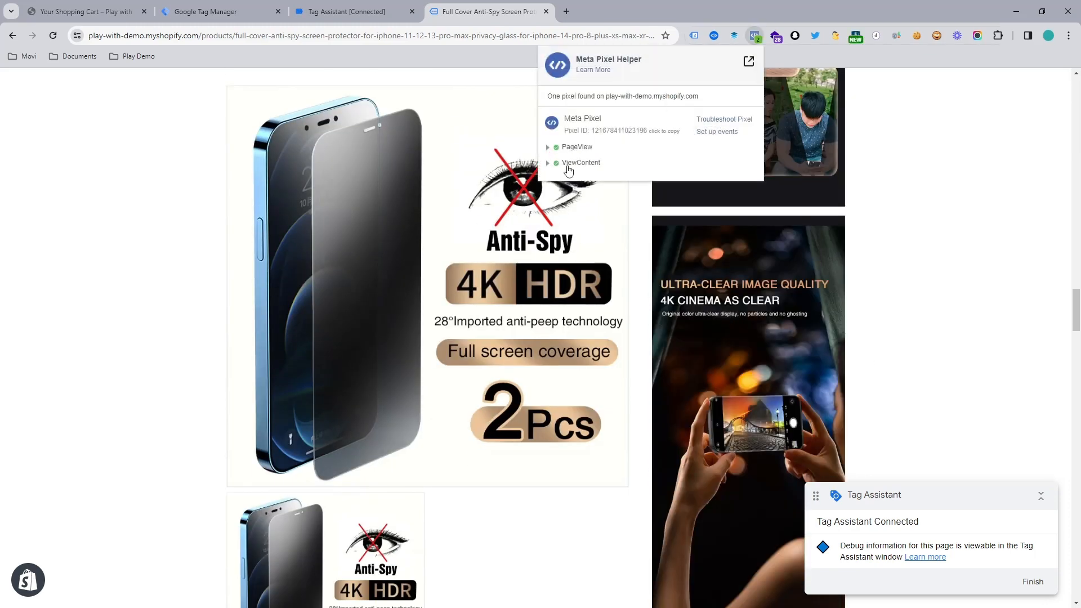
pyautogui.click(569, 166)
pyautogui.click(569, 168)
pyautogui.click(991, 271)
# Add one Full Cover Anti-Spy Screen Protector in the For iPhone 6 6s variant to the cart
pyautogui.scroll(15, 893, 292)
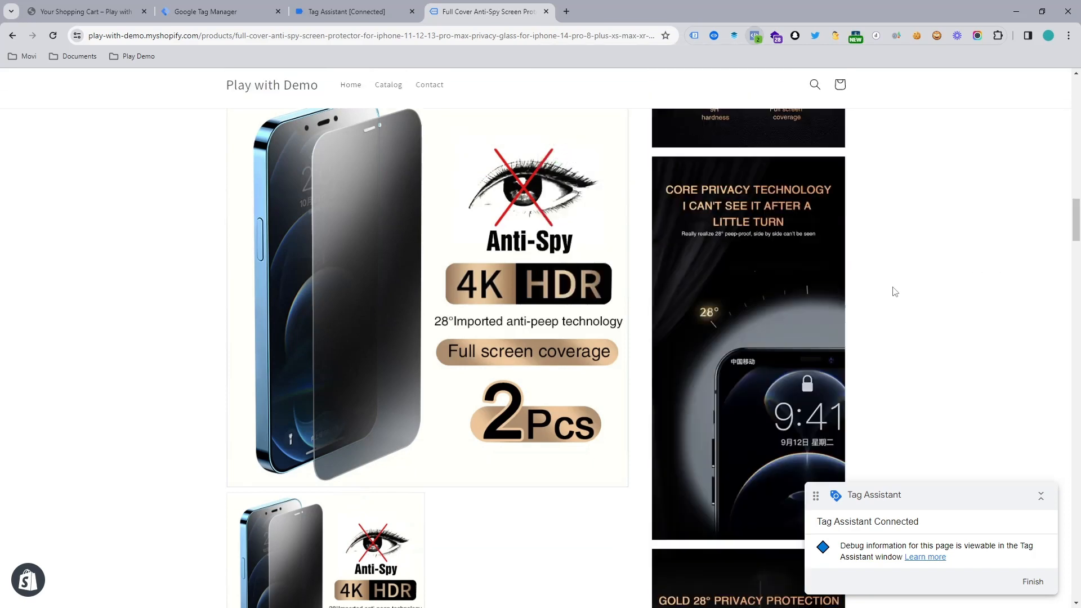
pyautogui.scroll(-12, 855, 312)
pyautogui.moveTo(1077, 291); pyautogui.dragTo(1077, 137)
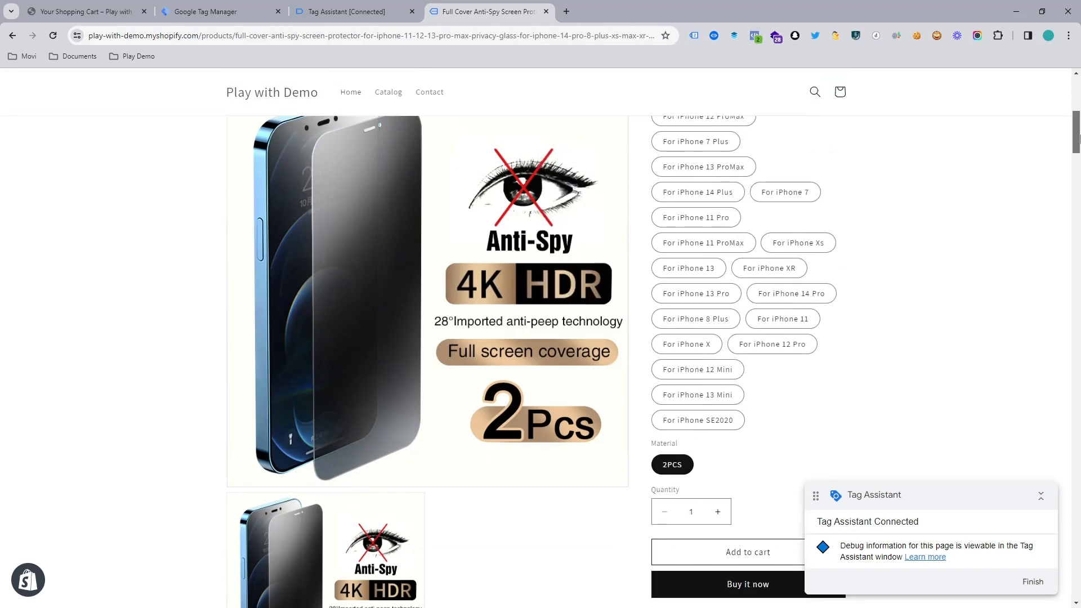
pyautogui.click(754, 553)
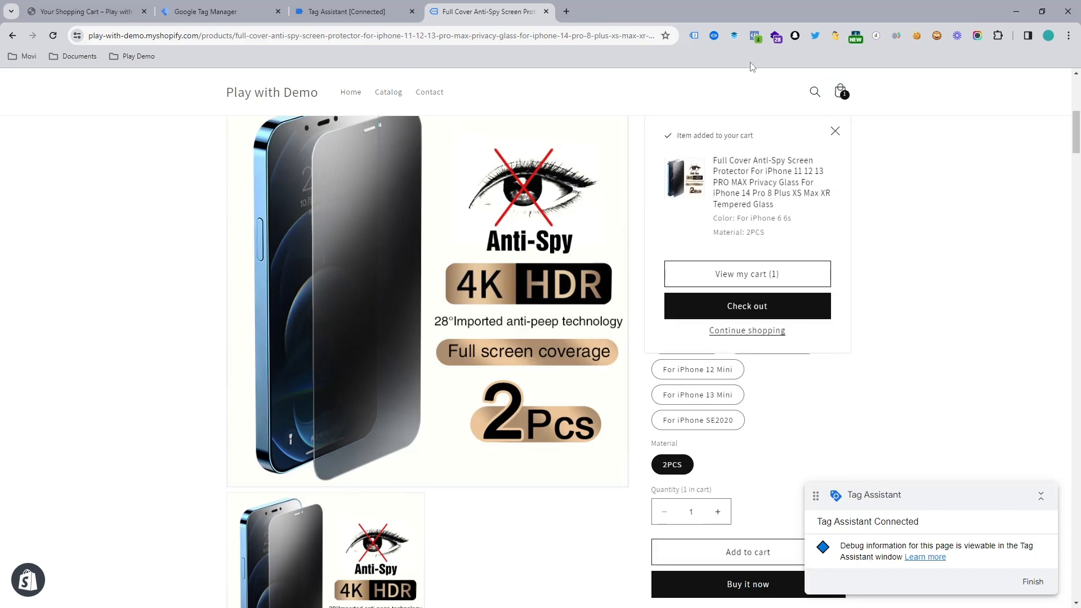
# Inspect the AddToCart event's custom parameters in Meta Pixel Helper
pyautogui.click(755, 36)
pyautogui.click(569, 149)
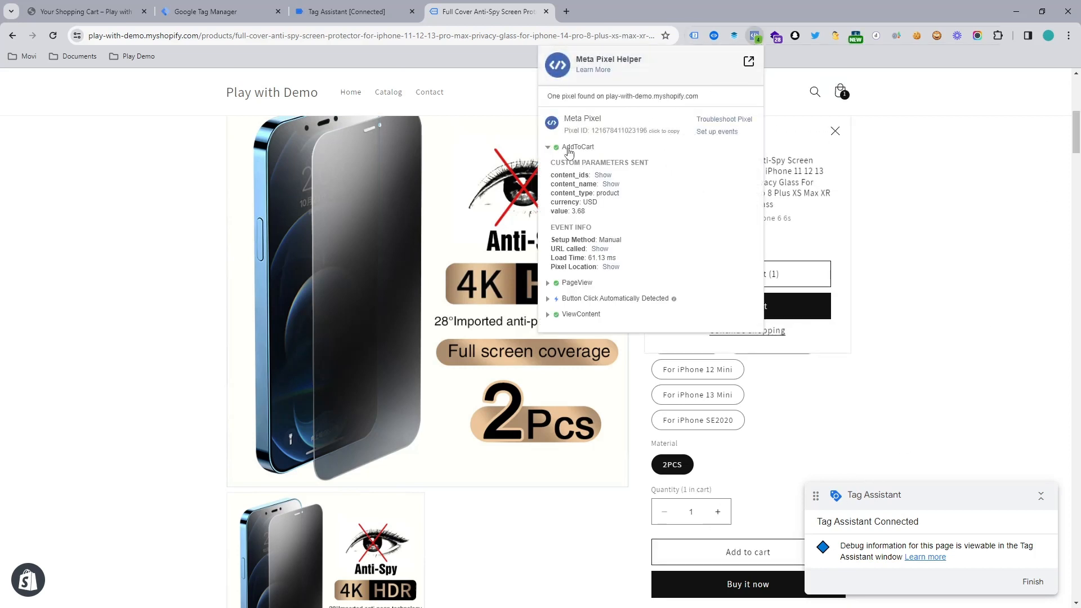
pyautogui.click(569, 150)
# Open the store's cart page and check its ViewCart event with Meta Pixel Helper
pyautogui.click(755, 275)
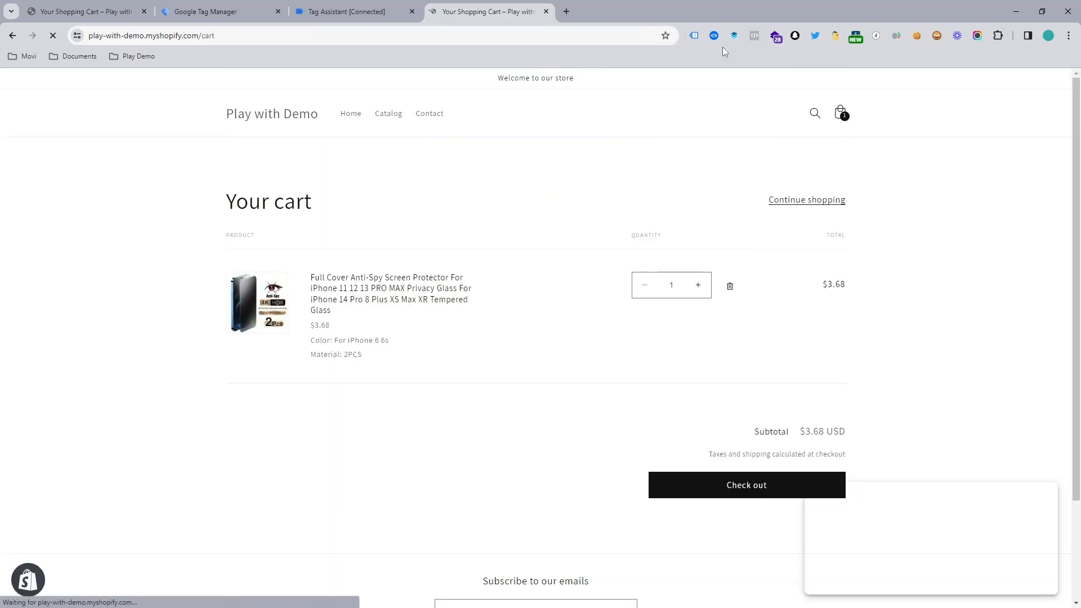
pyautogui.click(755, 35)
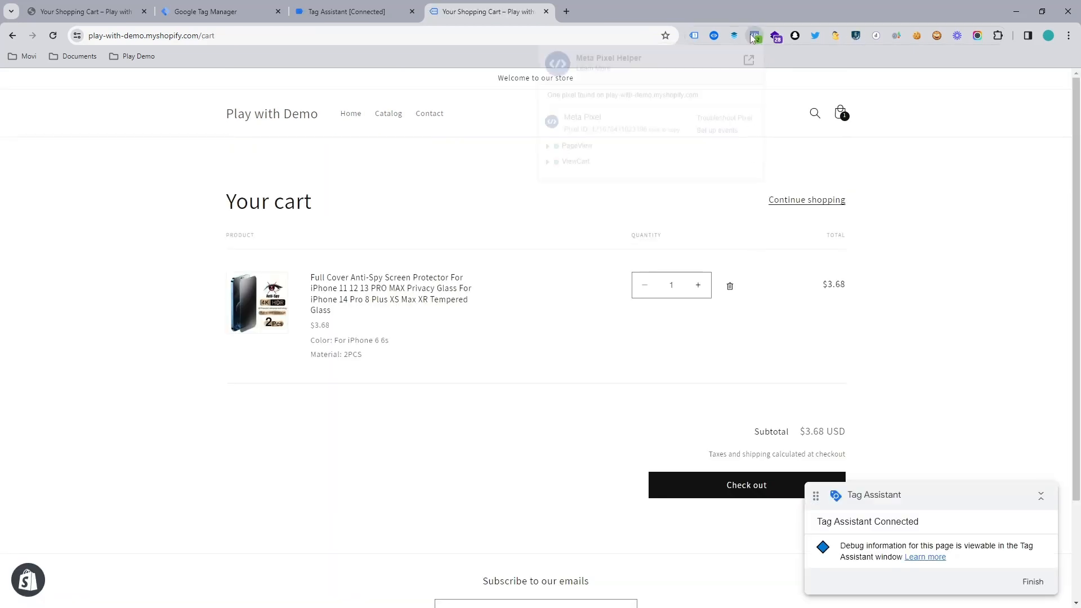
pyautogui.click(573, 162)
pyautogui.click(891, 198)
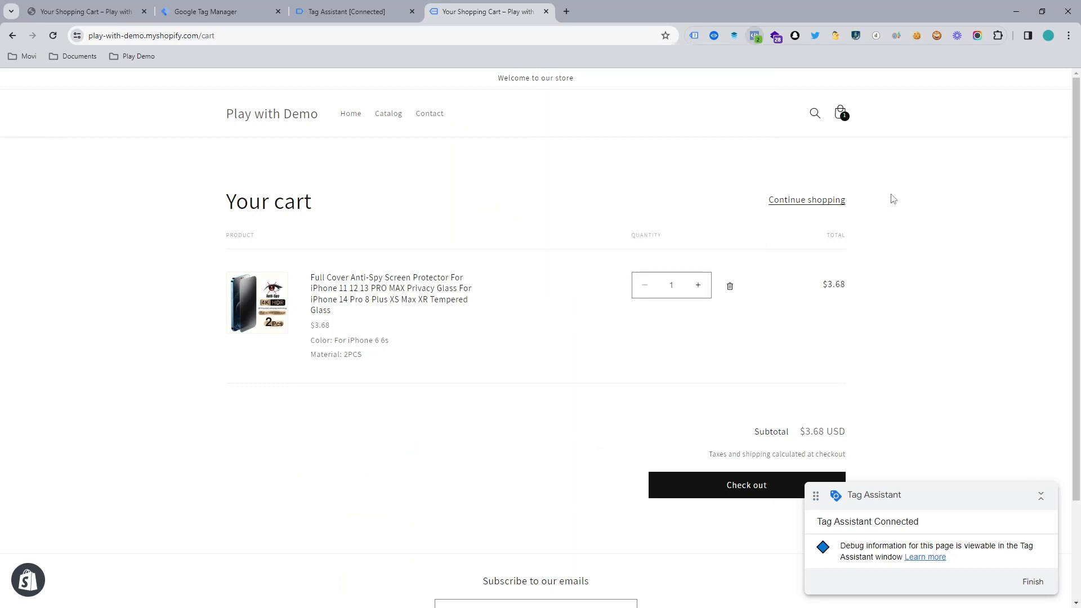
# Remove the screen protector from the cart and check the pixel events in Meta Pixel Helper
pyautogui.click(730, 289)
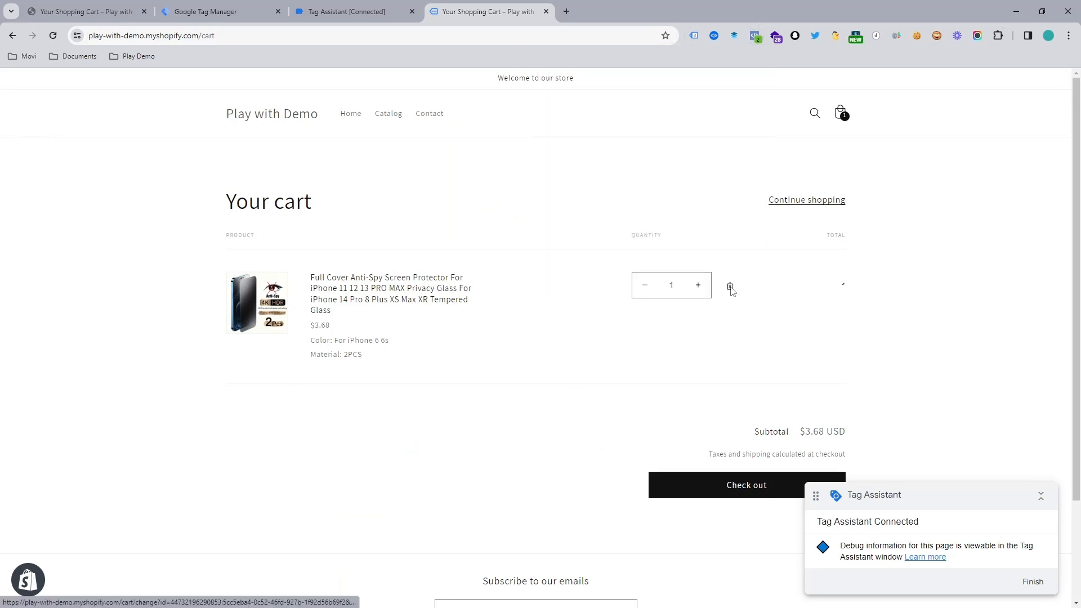
pyautogui.click(755, 36)
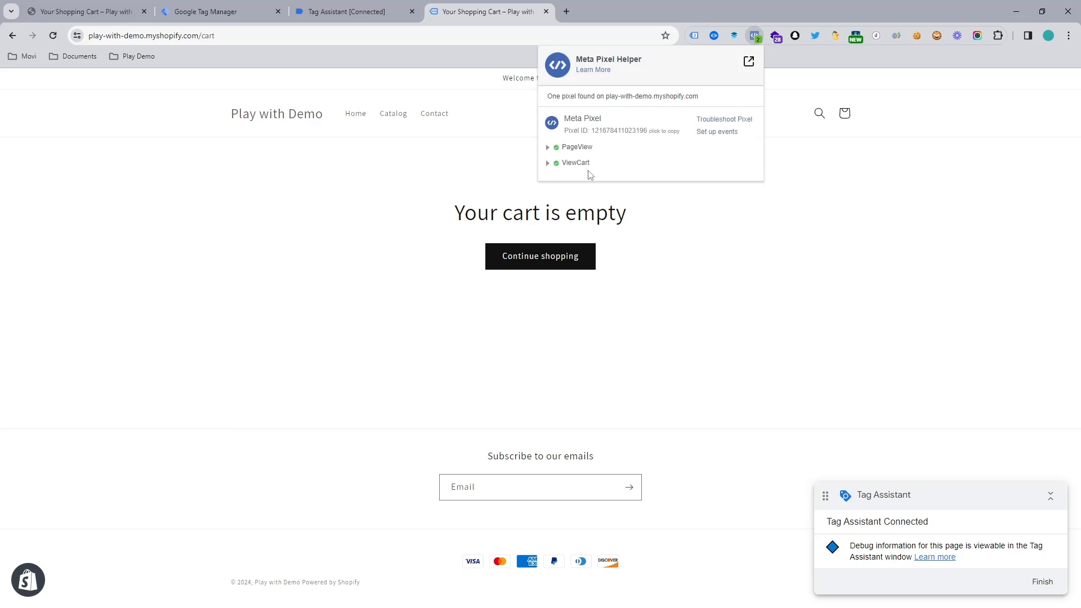
pyautogui.click(736, 222)
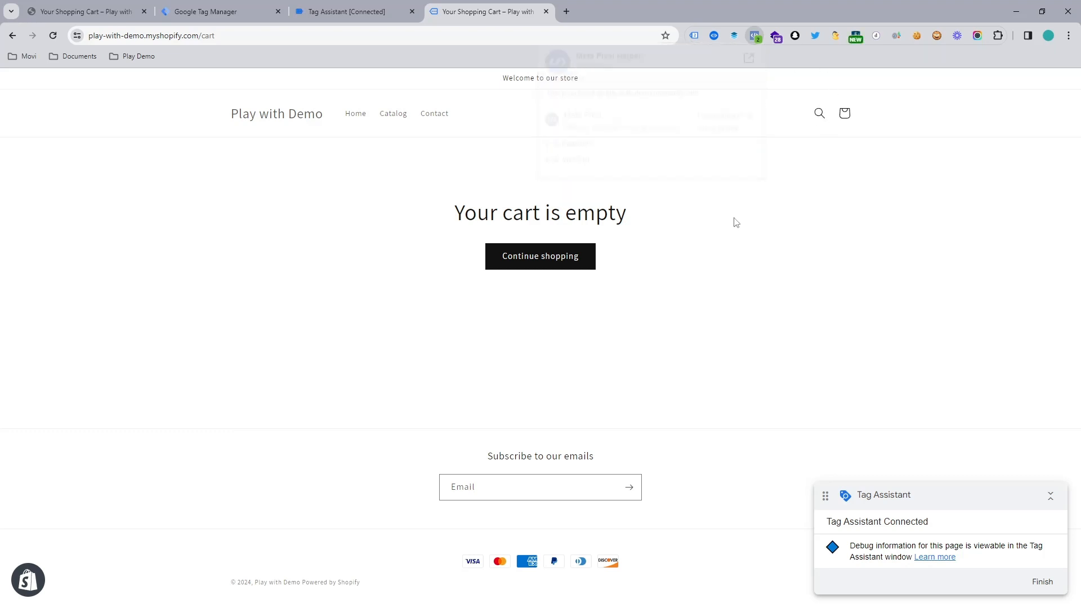
# Inspect the remove_from_cart event in Tag Assistant and return to the Google Tag Manager tag list
pyautogui.click(356, 4)
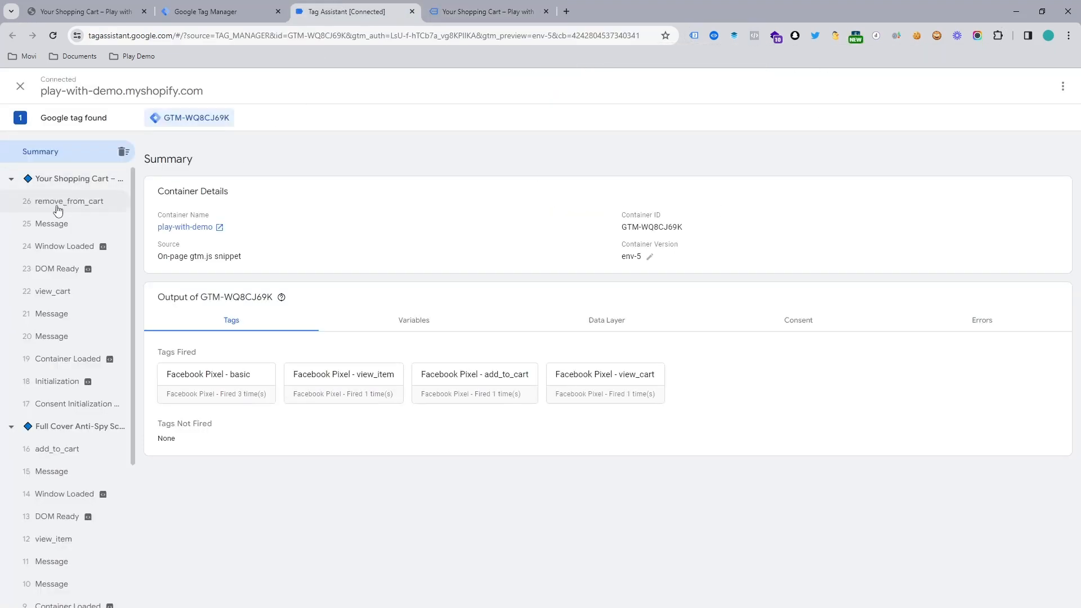
pyautogui.click(68, 201)
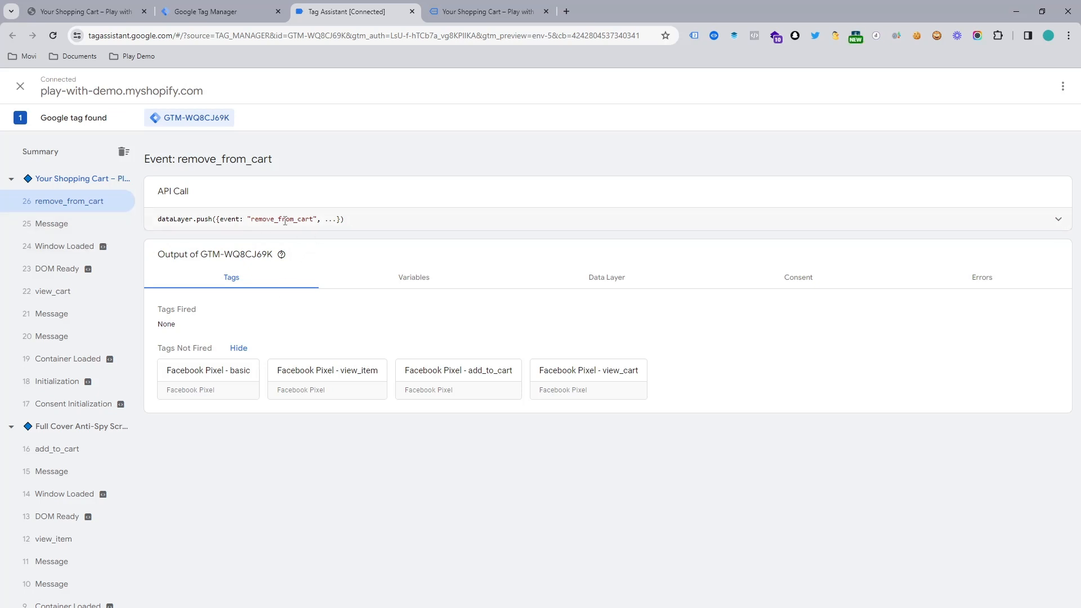
pyautogui.click(214, 11)
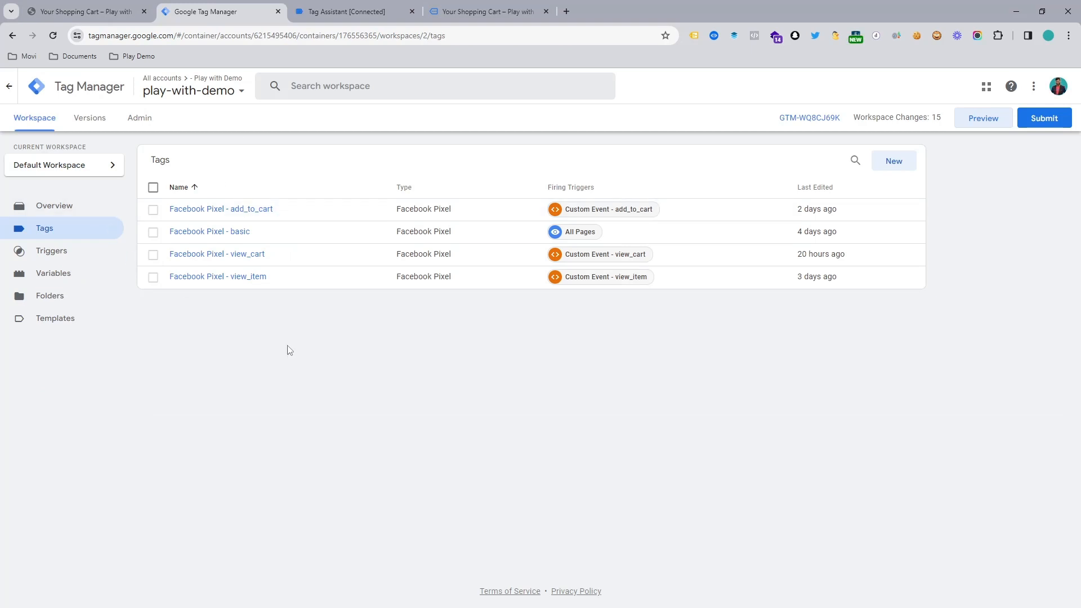
# Create a new Facebook Pixel tag and set its pixel ID to the "- Facebok Pixel ID" variable
pyautogui.click(894, 162)
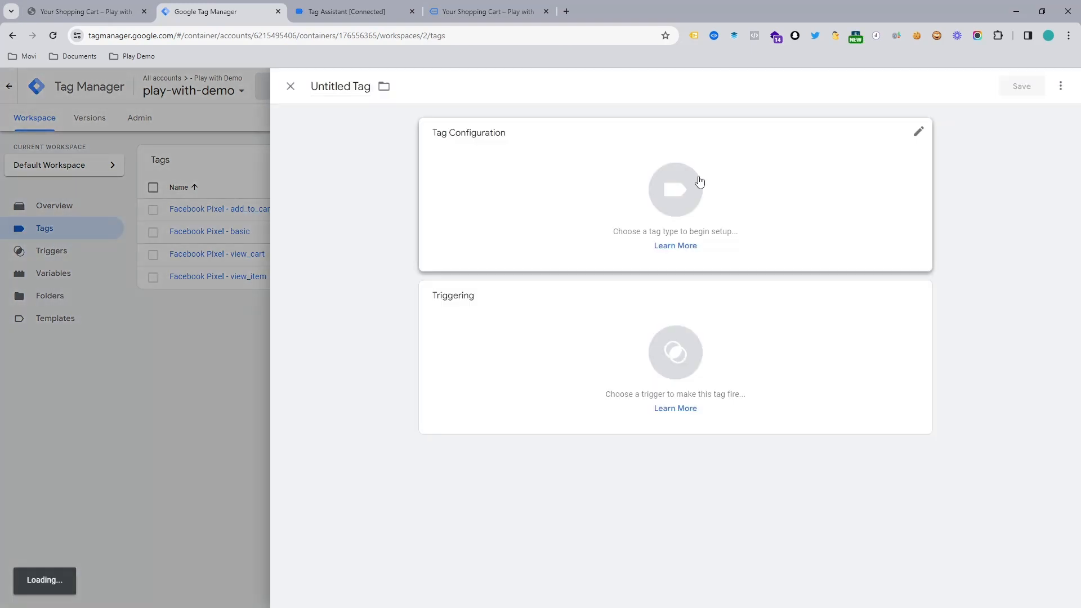
pyautogui.click(689, 184)
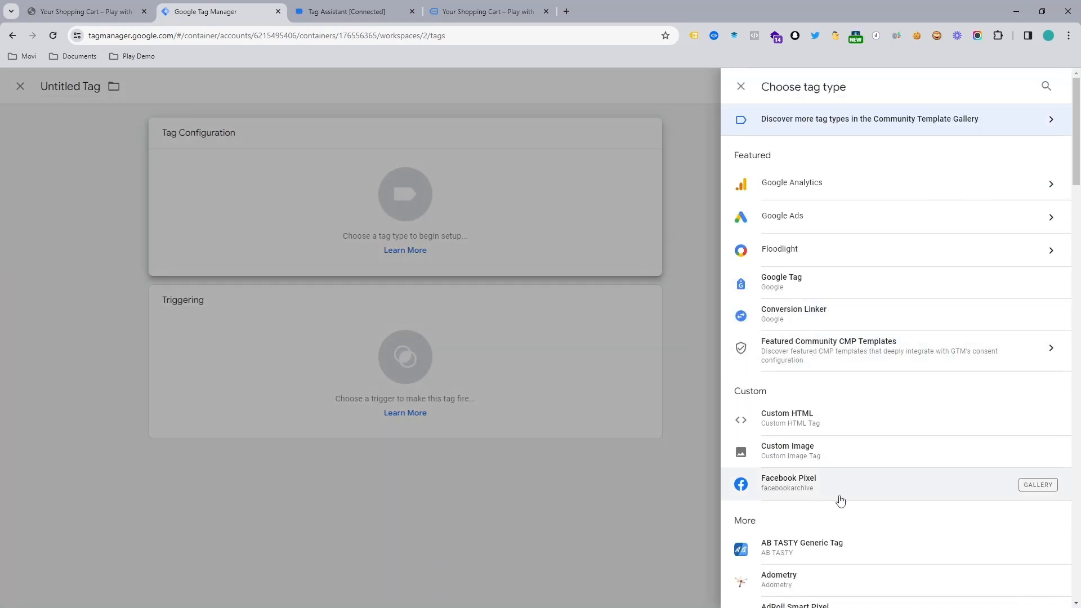
pyautogui.click(811, 499)
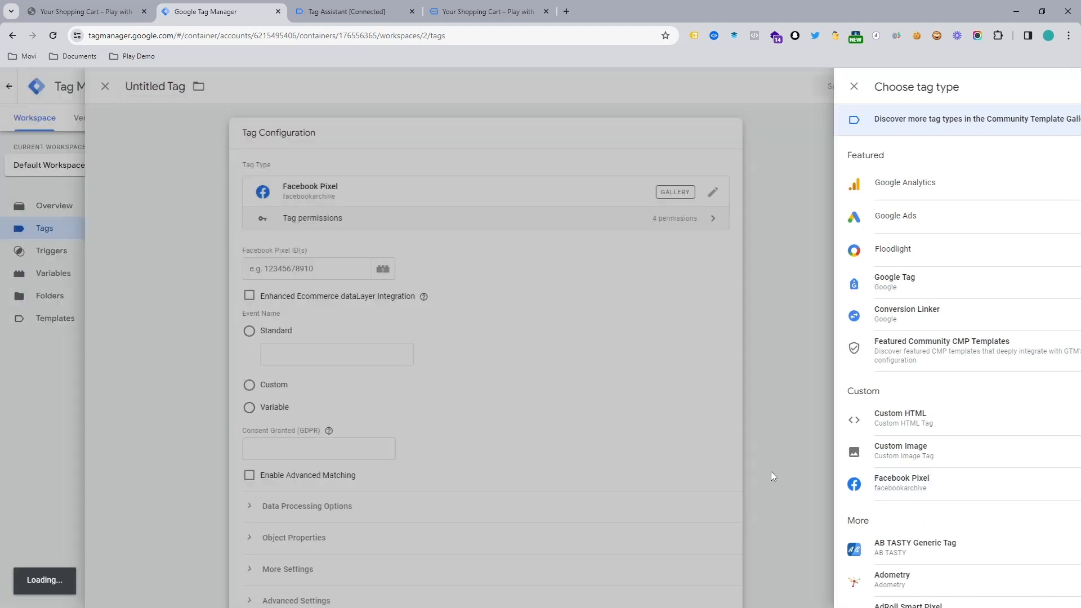
pyautogui.click(511, 263)
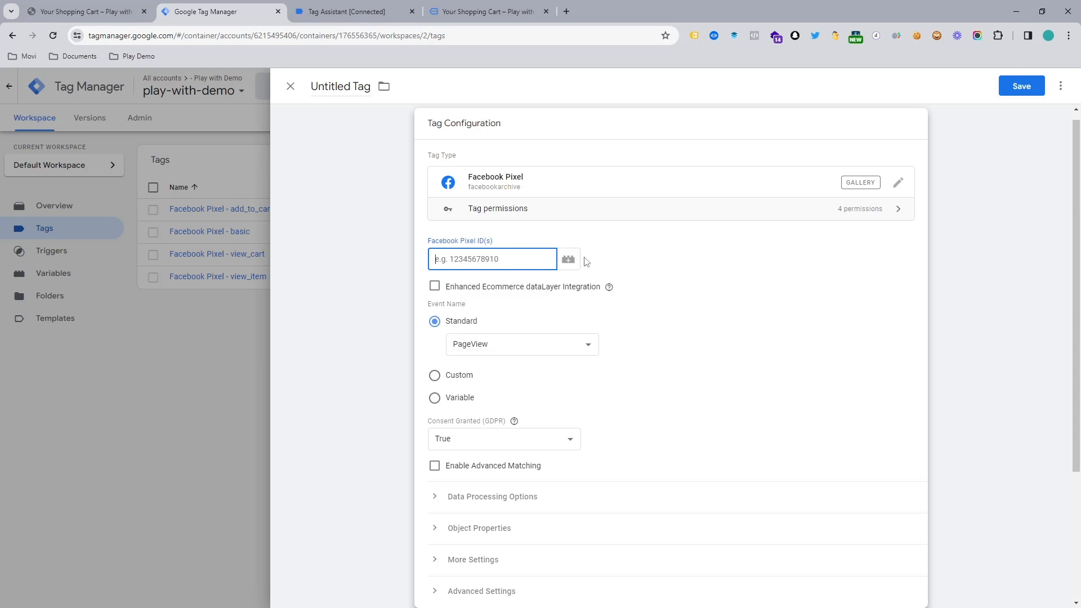
pyautogui.click(569, 259)
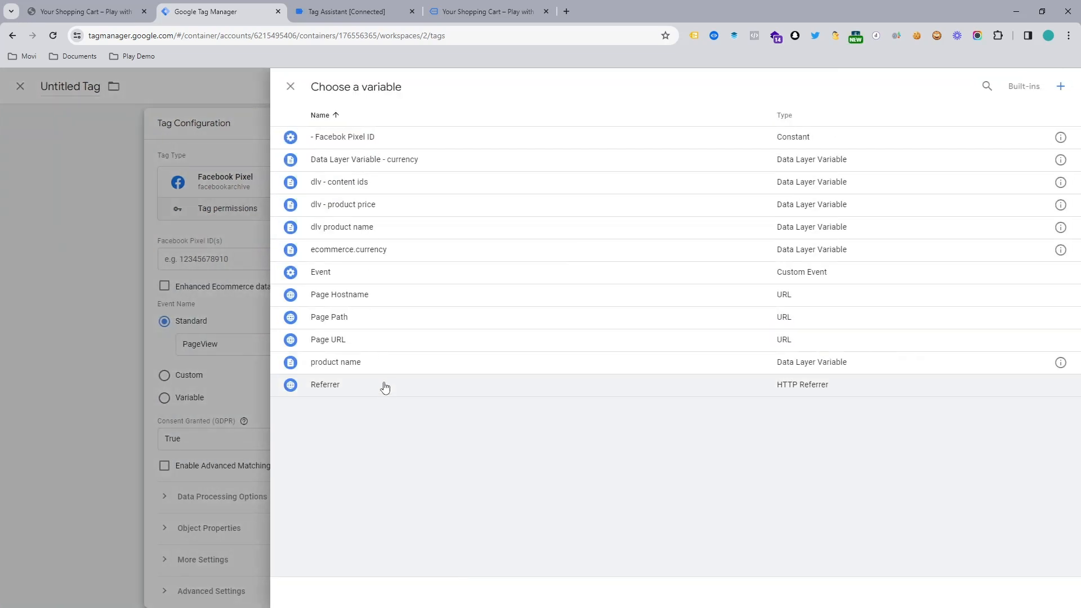
pyautogui.click(353, 138)
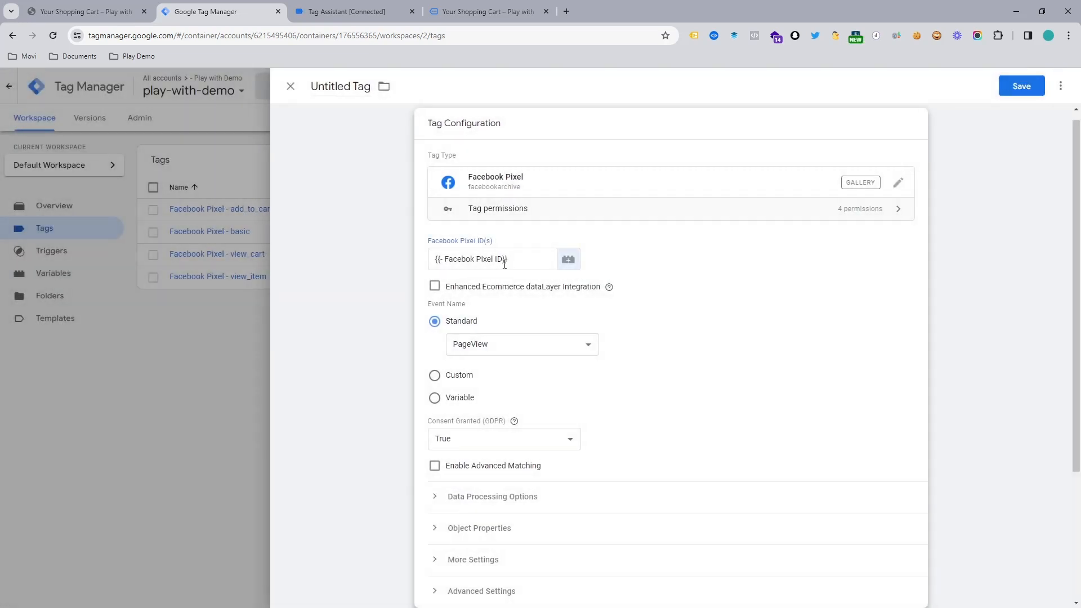
# Set the tag's event name to Custom and fill it with remove_from_cart copied from the event in Tag Assistant
pyautogui.click(524, 349)
pyautogui.click(454, 380)
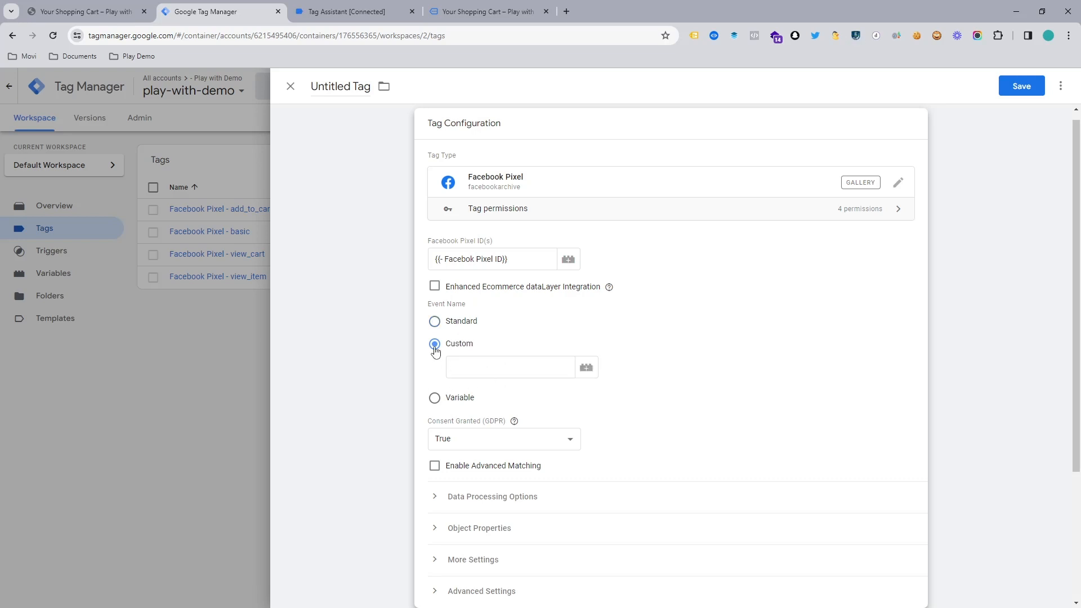
pyautogui.click(346, 11)
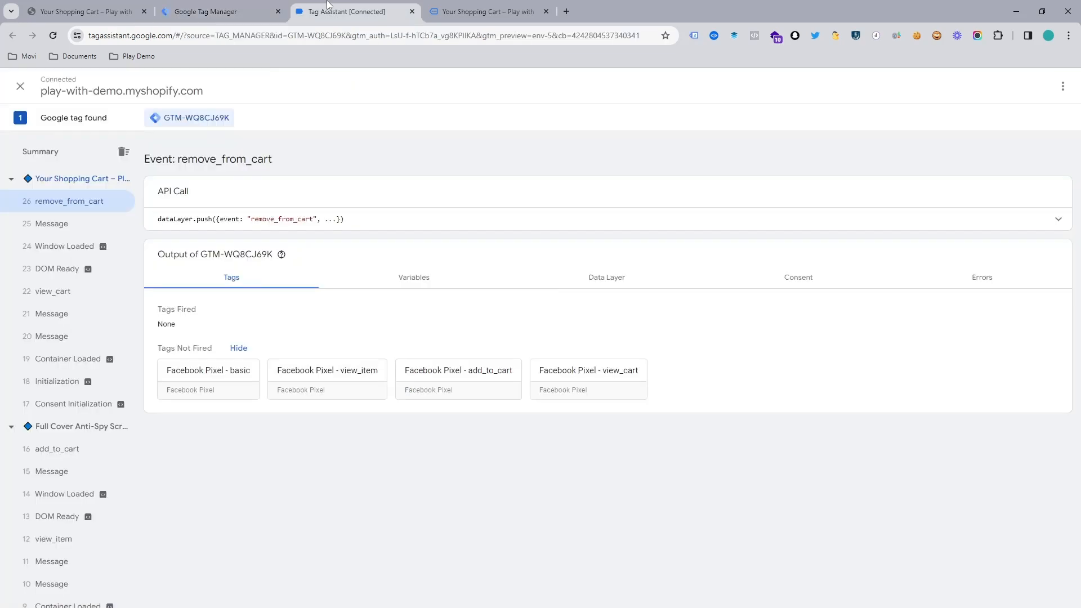
pyautogui.doubleClick(276, 219)
pyautogui.hotkey('ctrl', 'c')
pyautogui.click(254, 11)
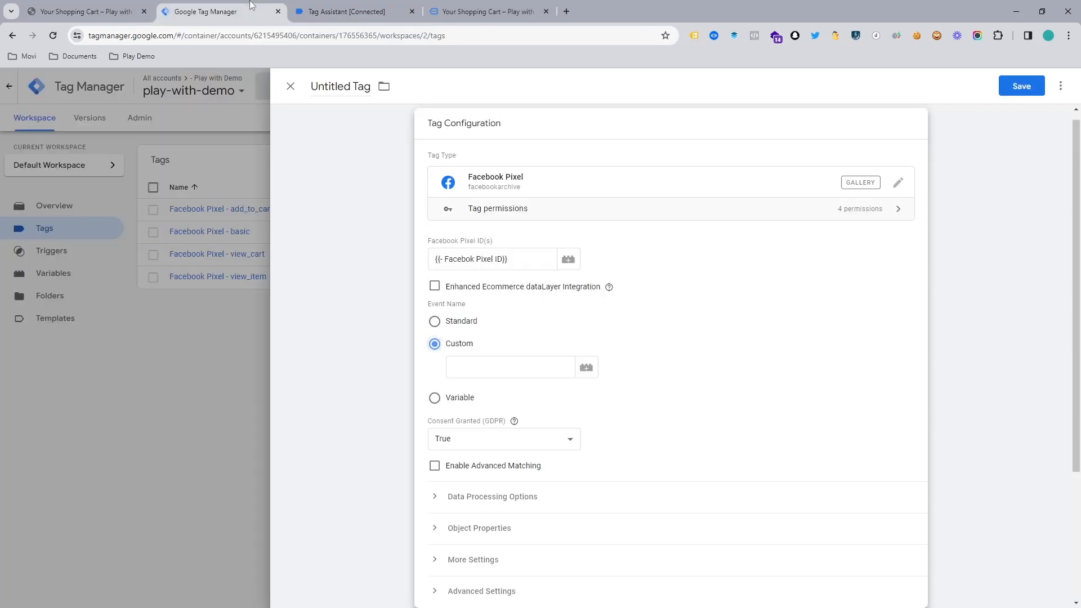
pyautogui.click(518, 358)
pyautogui.hotkey('ctrl', 'v')
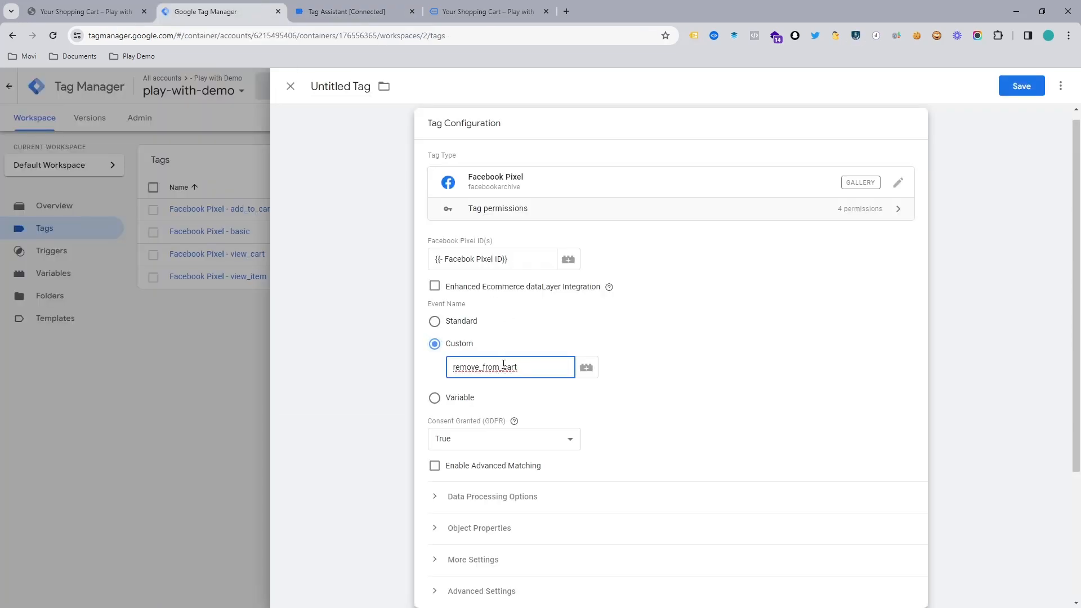
# Change the custom event name to RemoveFromCart, without underscores and with each word capitalised
pyautogui.click(504, 365)
pyautogui.press('BackSpace')
pyautogui.press('Delete')
pyautogui.write('C')
pyautogui.moveTo(478, 367); pyautogui.dragTo(482, 366)
pyautogui.write('FR')
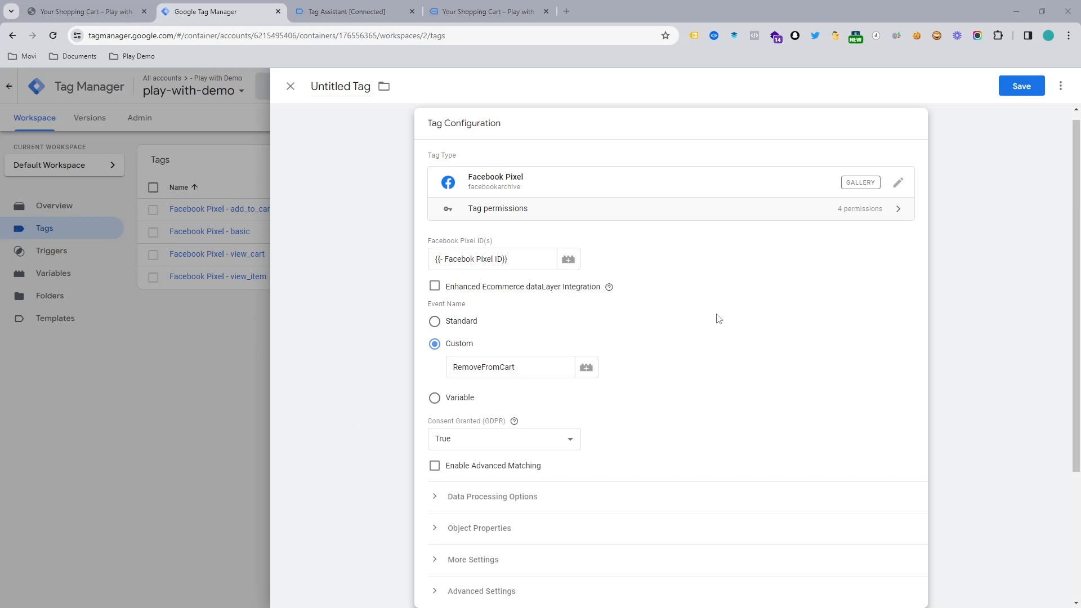
# Expand the tag's Object Properties and add five empty property rows
pyautogui.moveTo(1075, 193); pyautogui.dragTo(1075, 280)
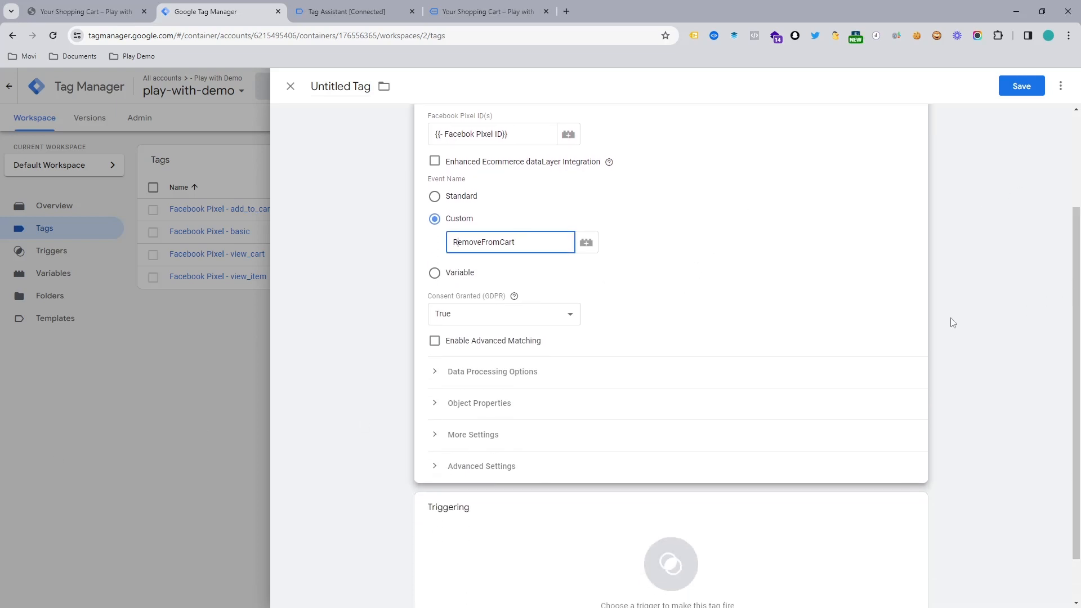
pyautogui.click(513, 296)
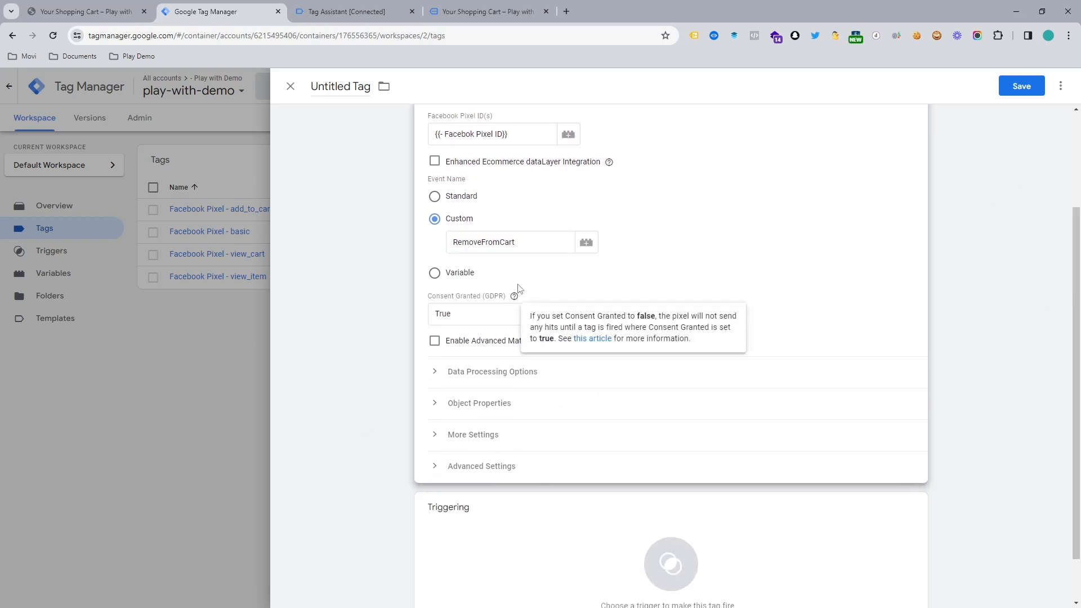
pyautogui.click(473, 412)
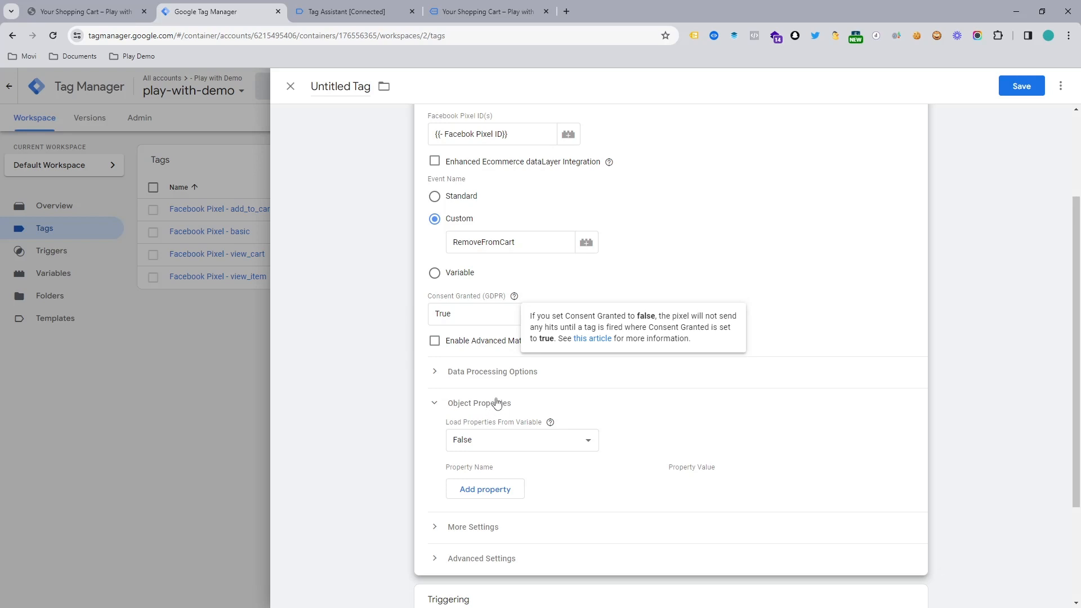
pyautogui.click(491, 495)
pyautogui.click(486, 517)
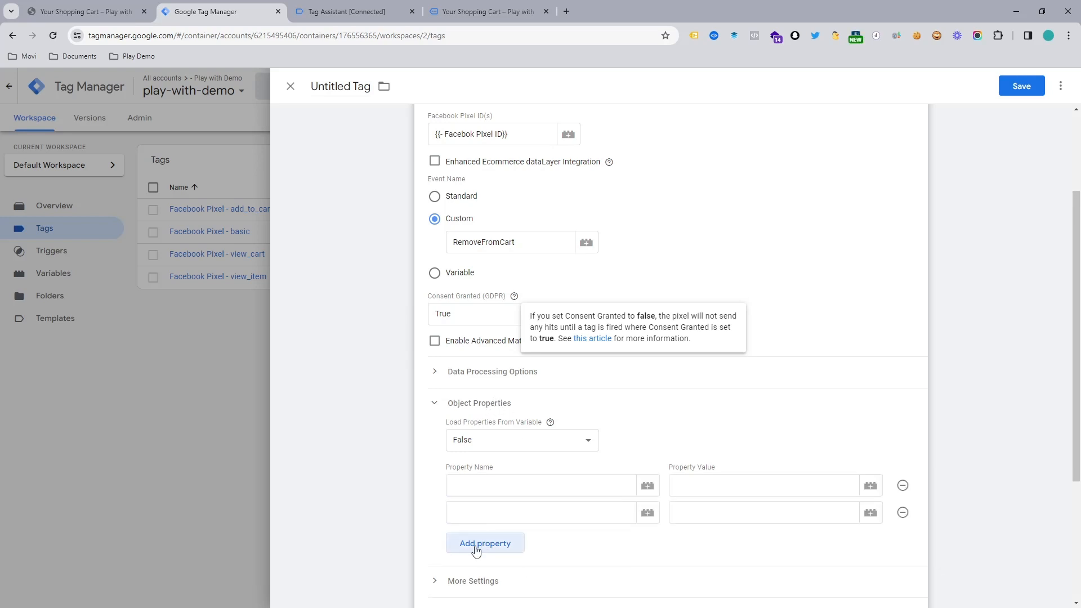
pyautogui.click(482, 544)
pyautogui.click(484, 570)
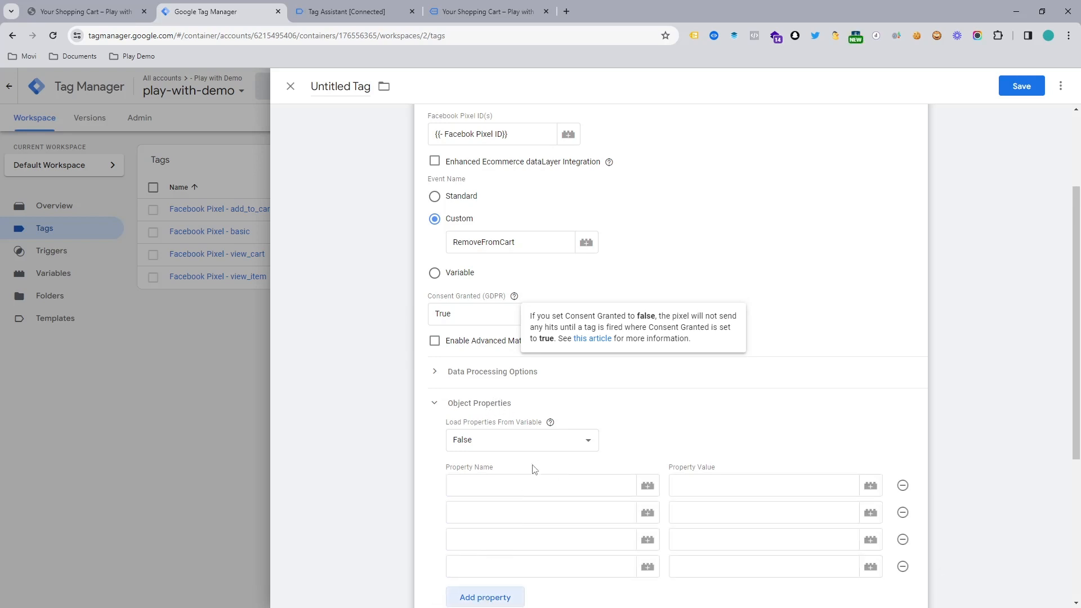
pyautogui.scroll(-4, 534, 468)
pyautogui.click(509, 361)
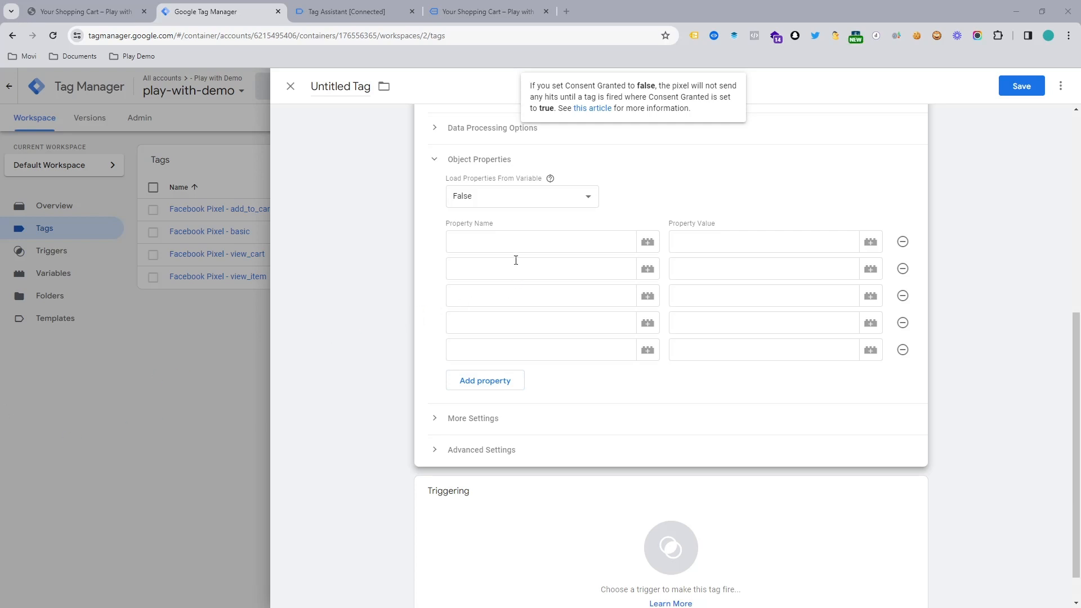
pyautogui.click(481, 243)
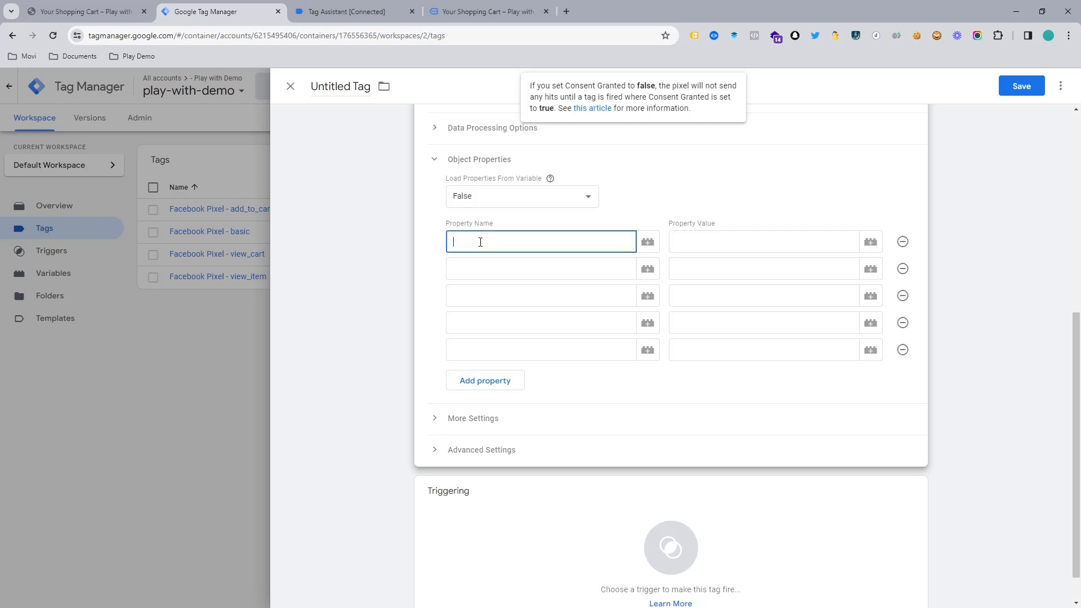
pyautogui.click(472, 275)
pyautogui.click(468, 296)
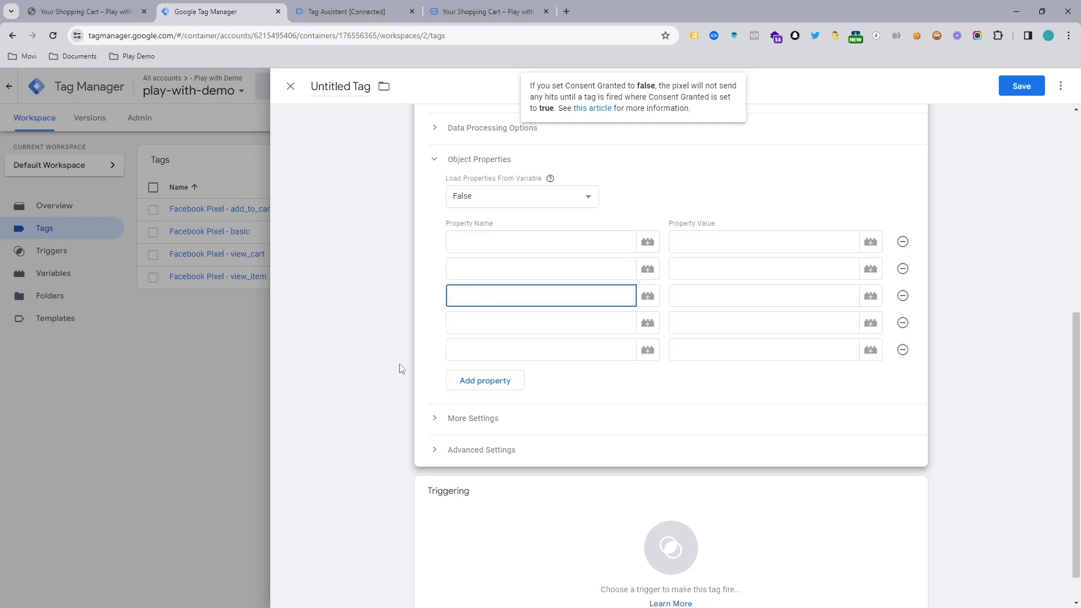
pyautogui.click(449, 325)
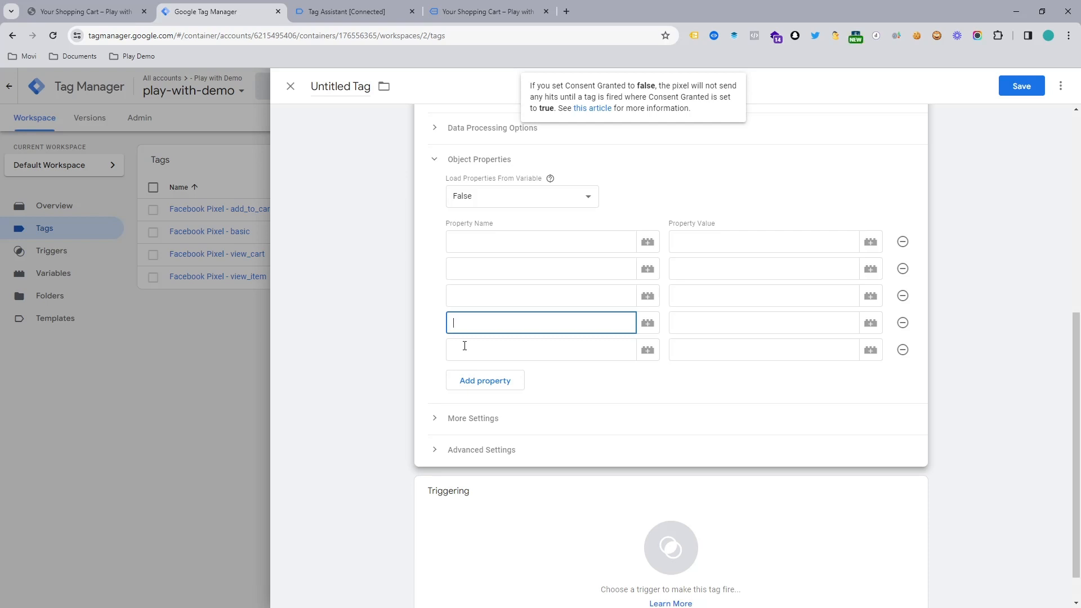
pyautogui.click(464, 345)
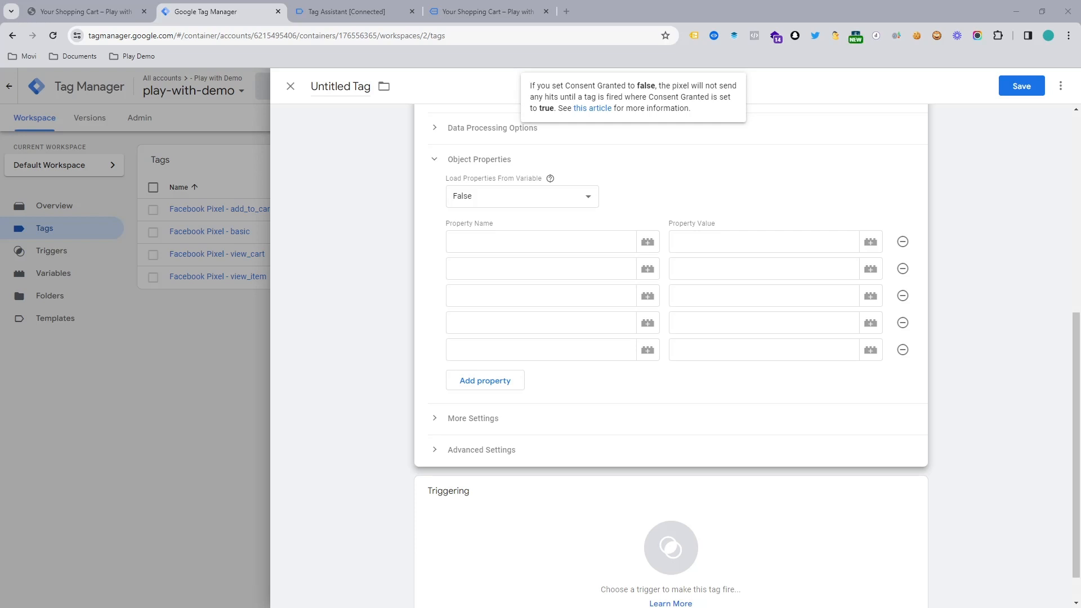
# Switch to Tag Assistant and examine the ecommerce data layer values of the remove_from_cart event
pyautogui.click(450, 10)
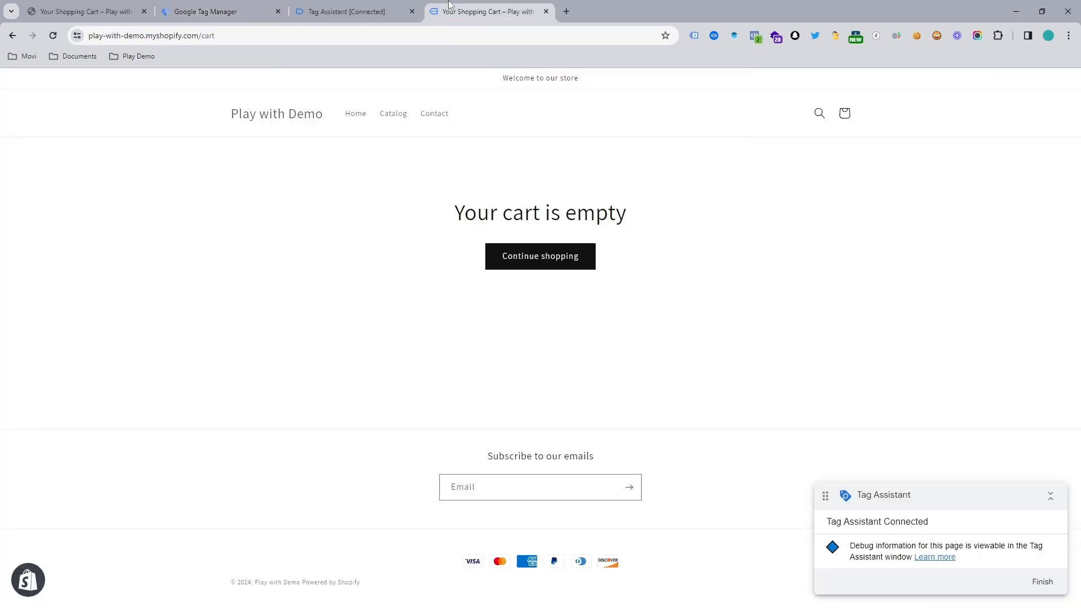
pyautogui.click(340, 12)
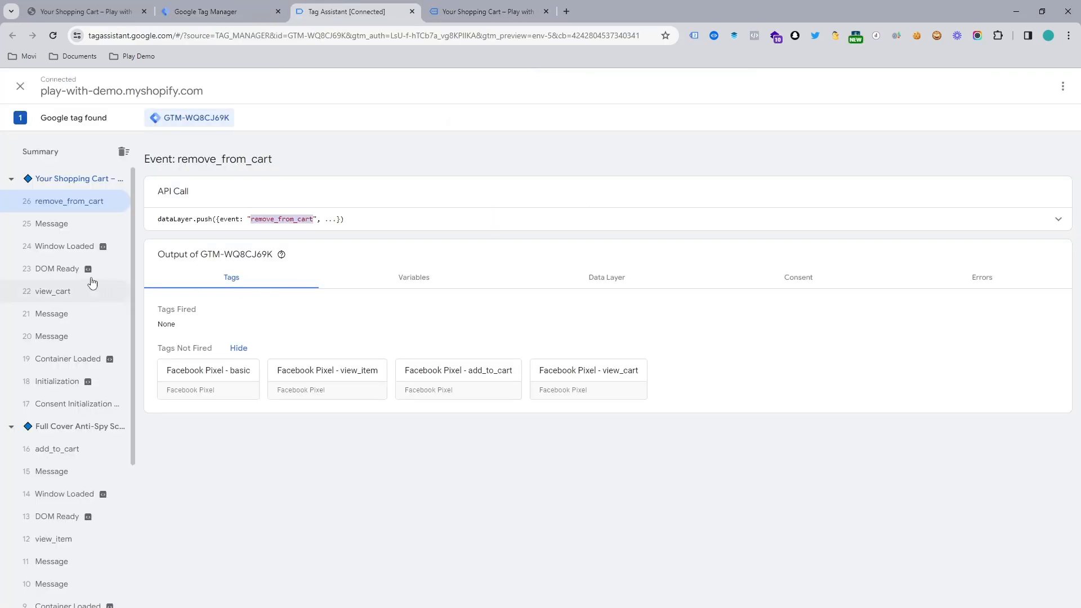
pyautogui.click(588, 287)
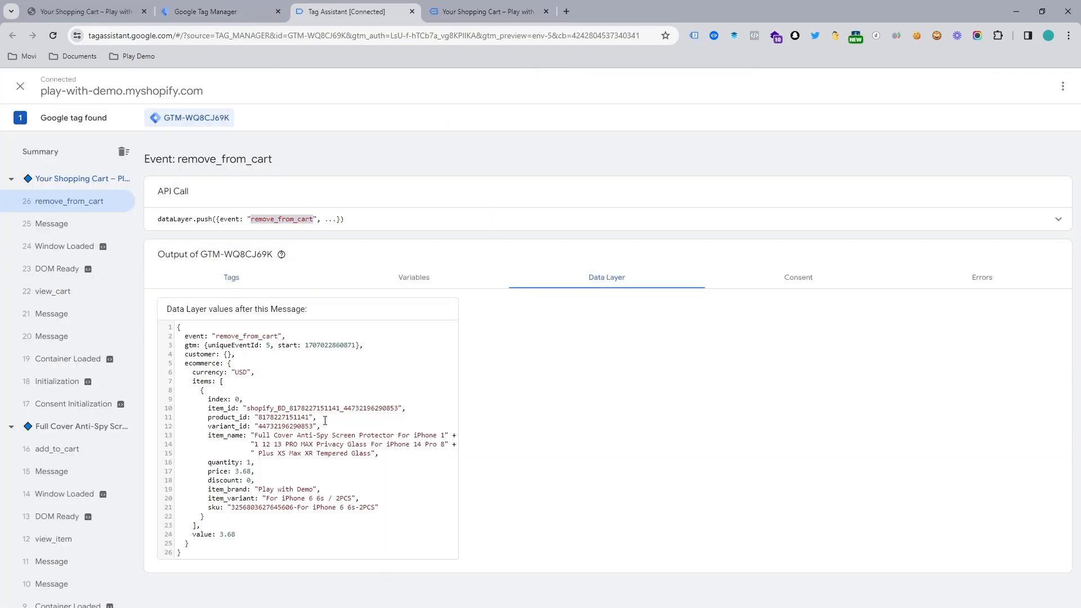
pyautogui.moveTo(189, 370); pyautogui.dragTo(255, 472)
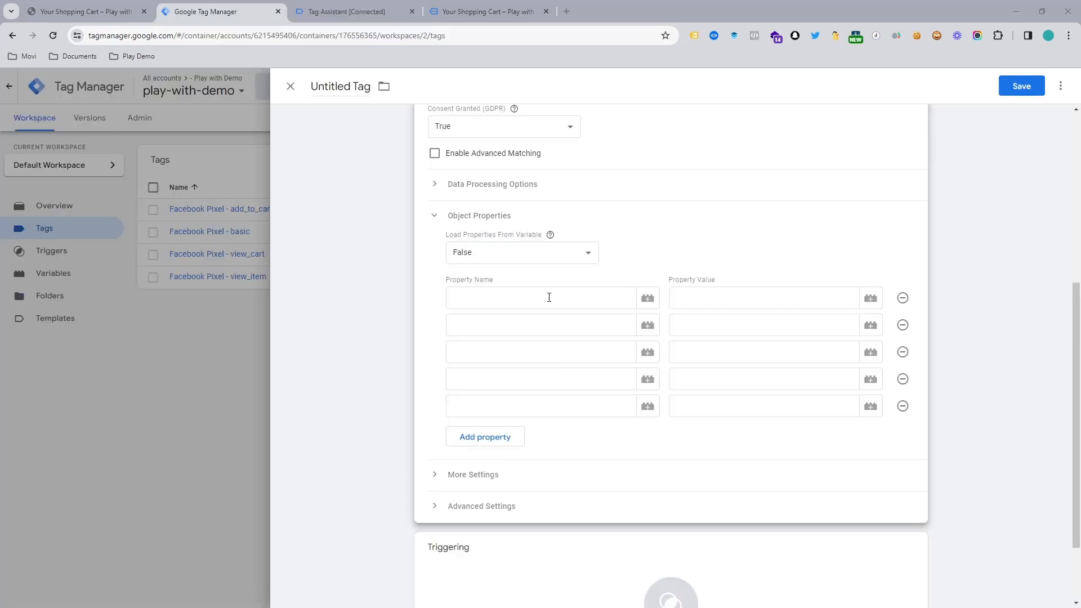
# In the Google Tag Manager tag, fill the first object property with the name content_type and the value product
pyautogui.click(549, 298)
pyautogui.write('content_type')
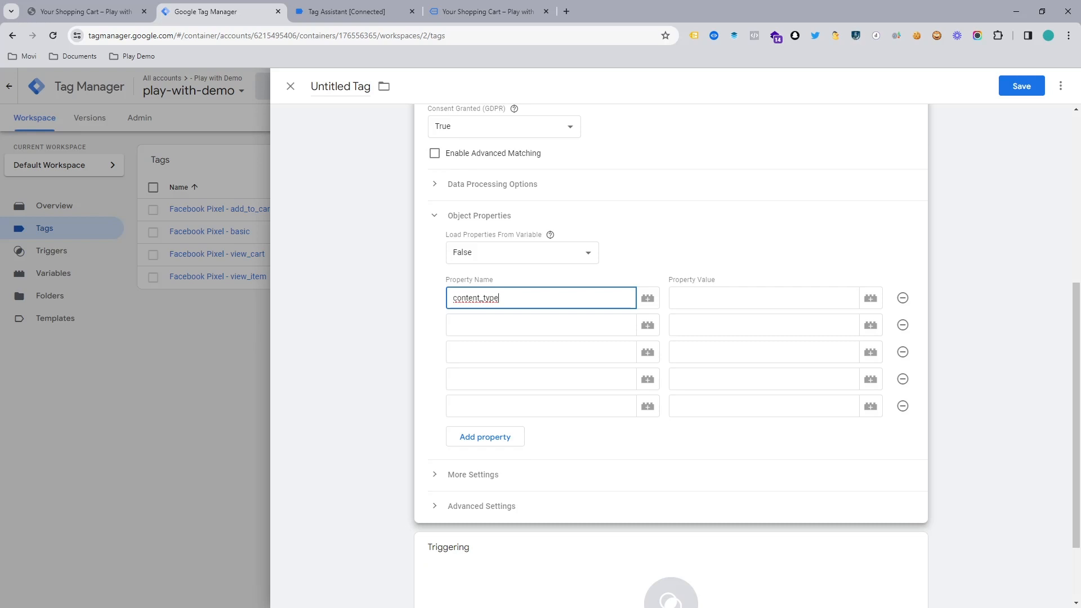
pyautogui.click(743, 299)
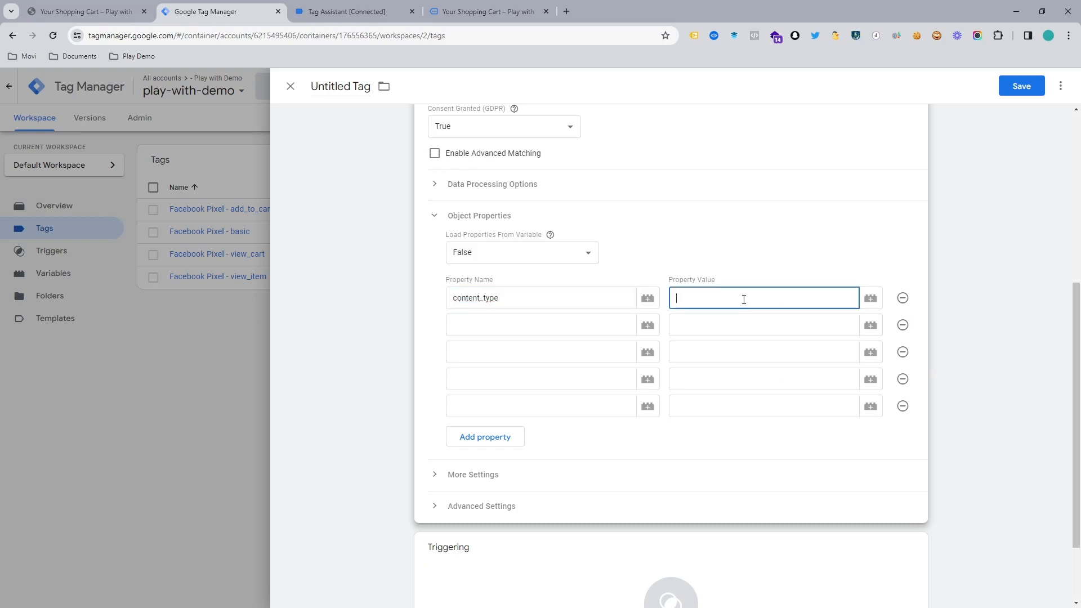
pyautogui.write('product')
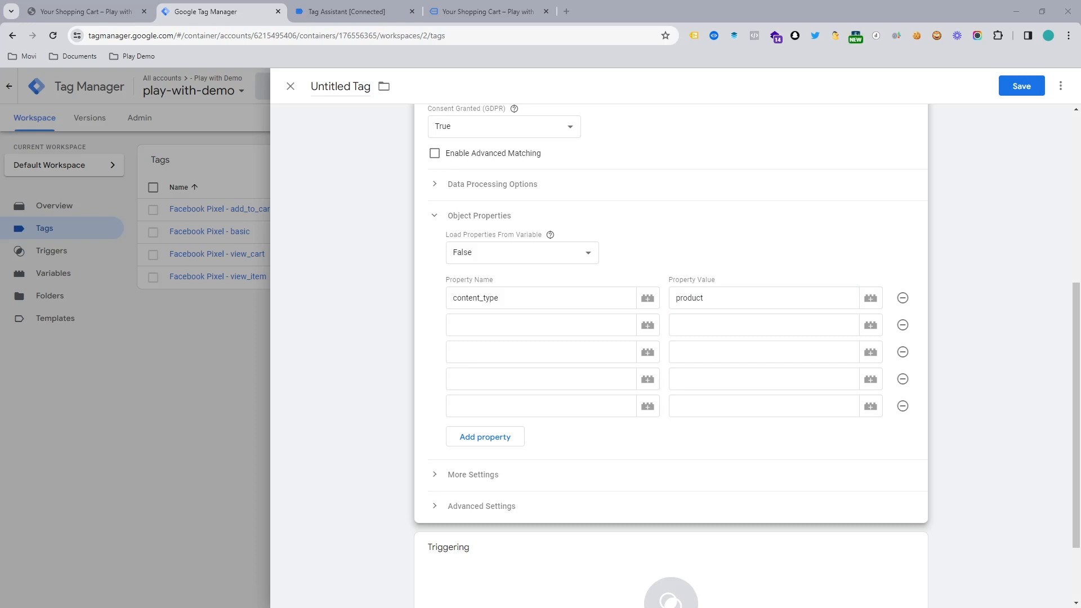
# Name the four remaining object properties content_name, content_ids, value and currency
pyautogui.click(495, 325)
pyautogui.write('content_name')
pyautogui.click(478, 360)
pyautogui.write('content_ids')
pyautogui.click(506, 384)
pyautogui.write('value')
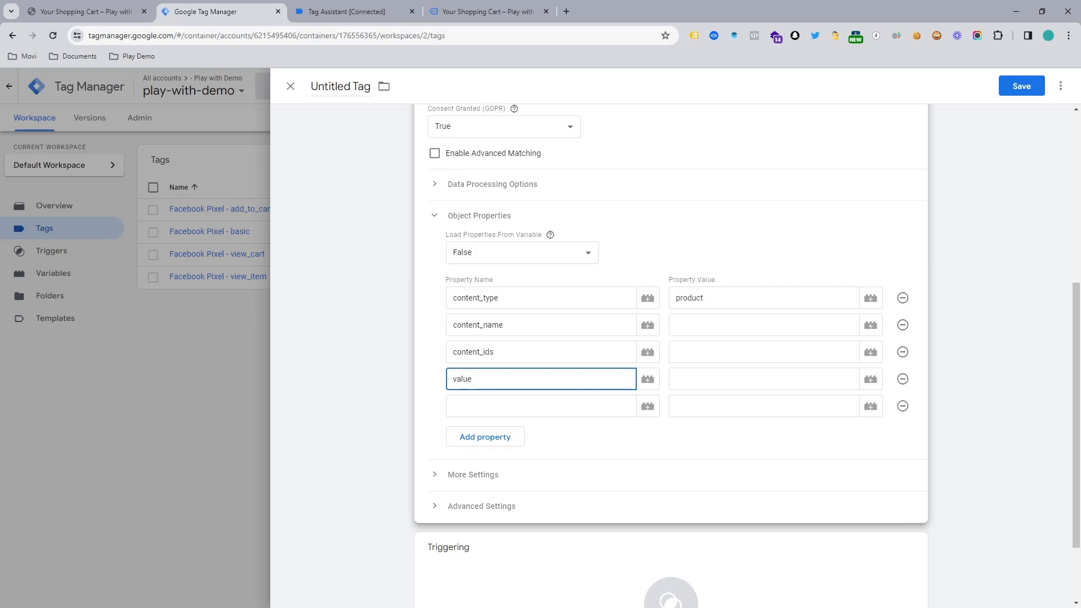
pyautogui.click(480, 407)
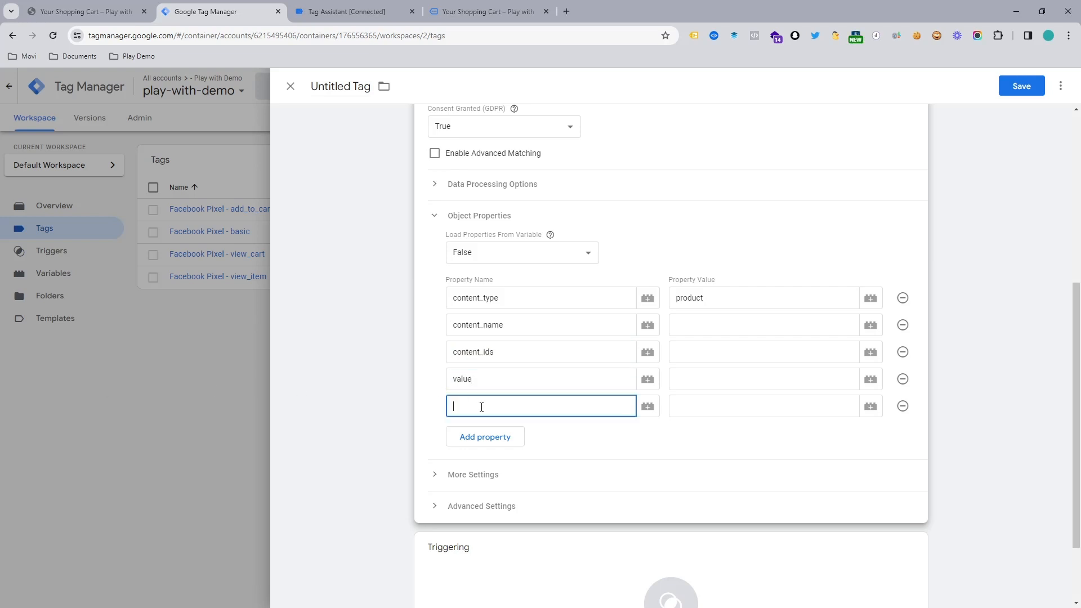
pyautogui.write('currency')
# Open the variable selection for the content_name property's value
pyautogui.click(872, 330)
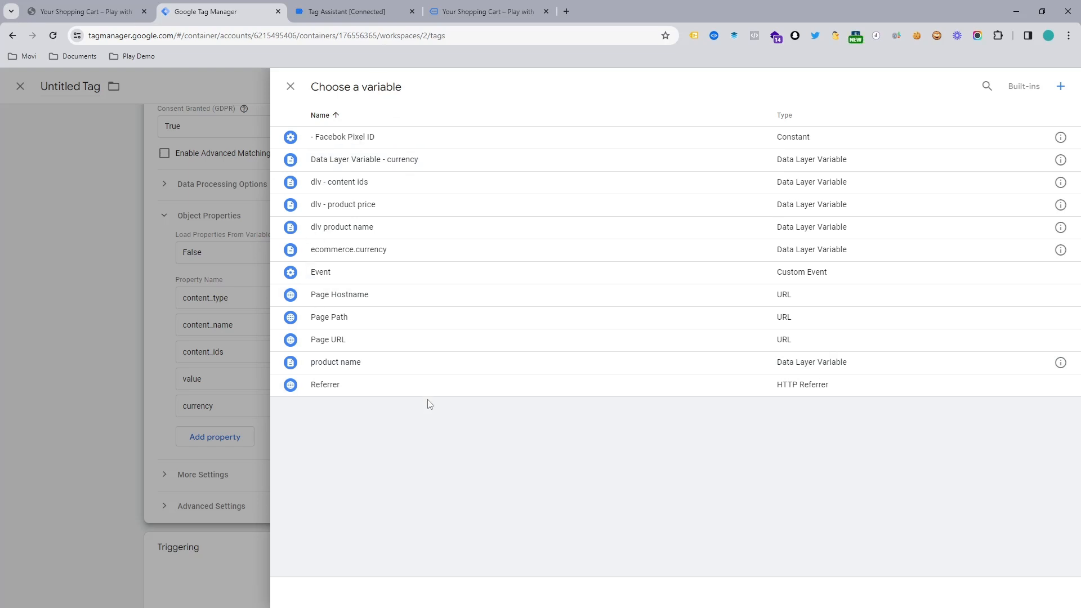
pyautogui.click(224, 413)
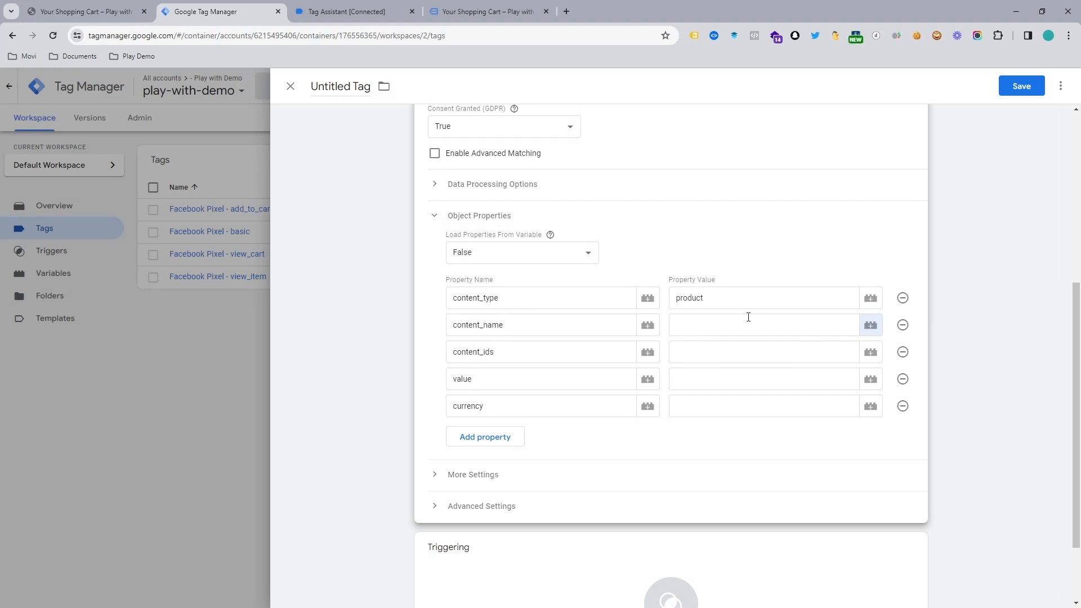
pyautogui.click(866, 329)
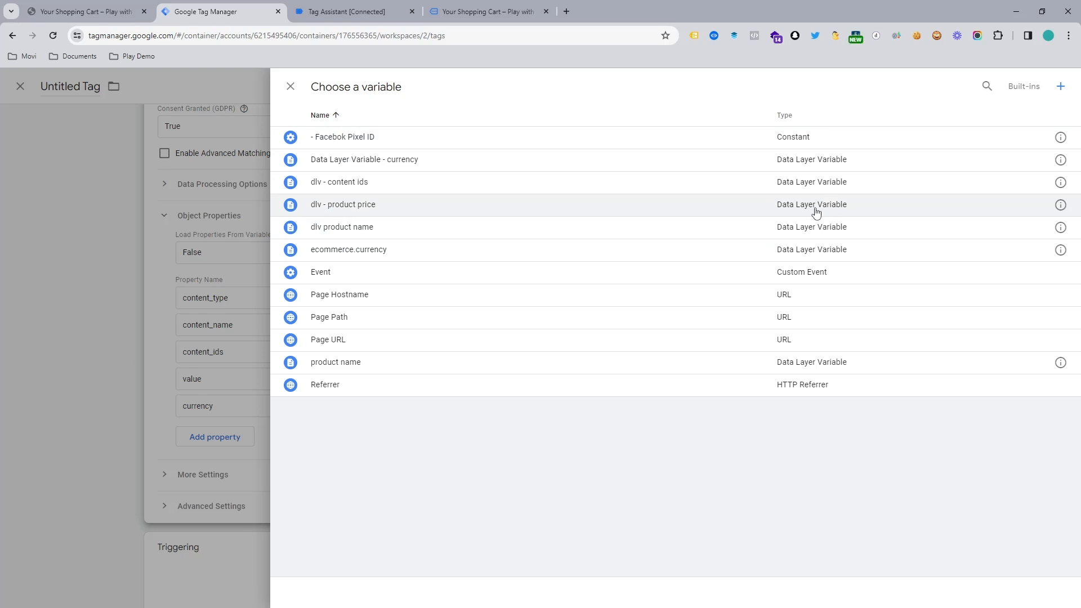
# Switch to the store's cart page and examine the remove_from_cart event's item name key in the datalayer checker extension
pyautogui.click(483, 7)
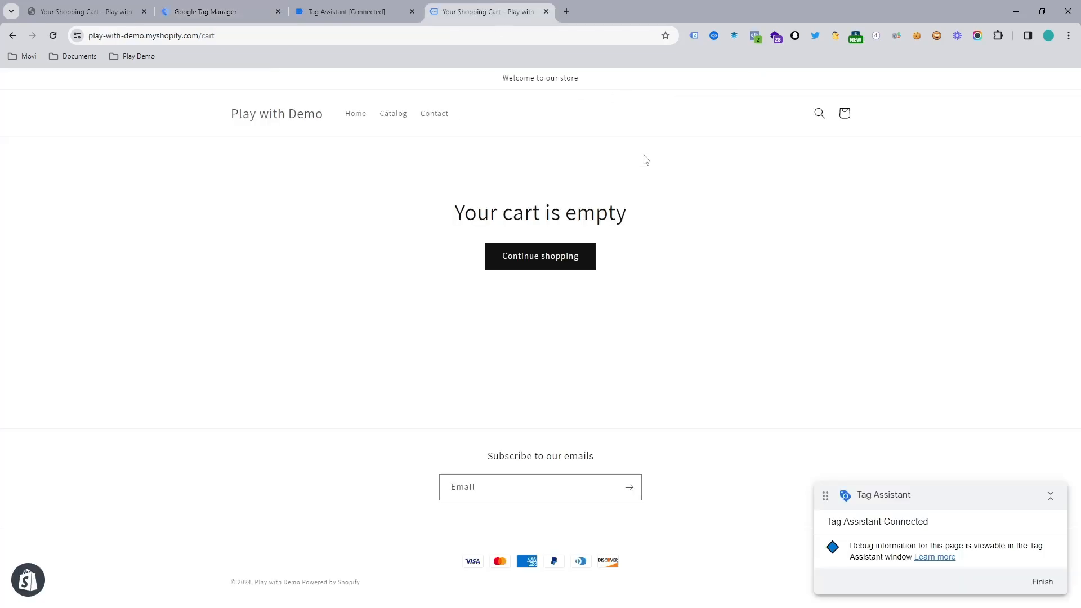
pyautogui.click(714, 36)
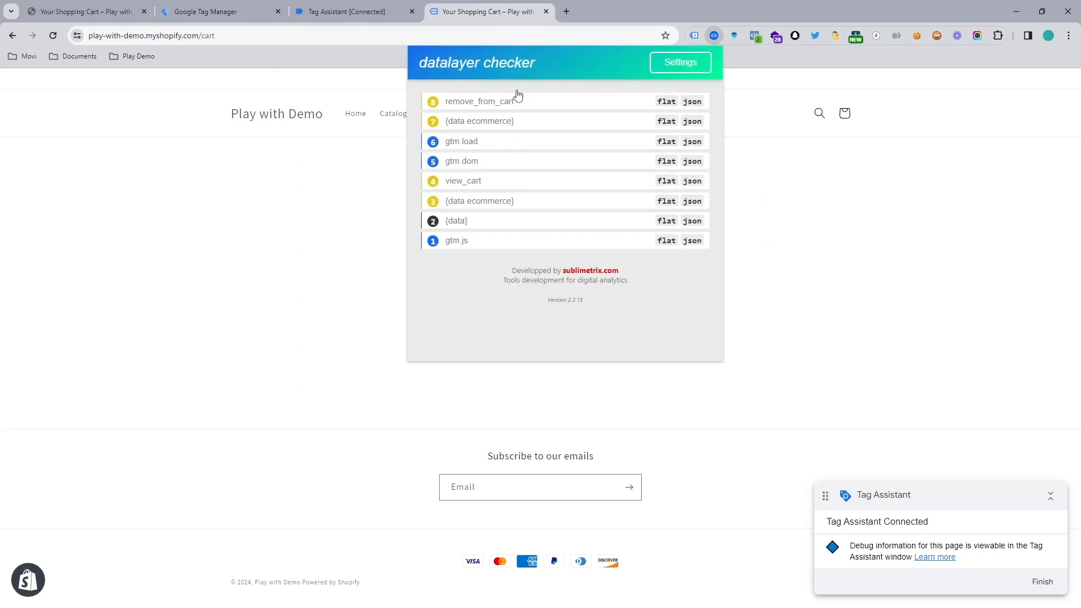
pyautogui.click(480, 103)
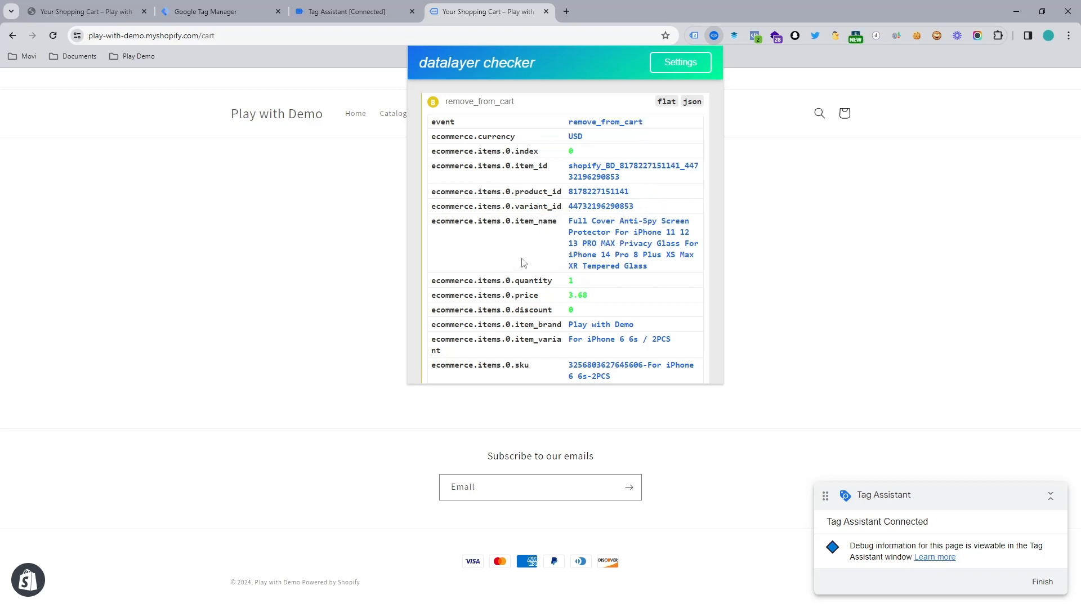
pyautogui.moveTo(541, 230)
pyautogui.moveTo(591, 231)
pyautogui.click(360, 12)
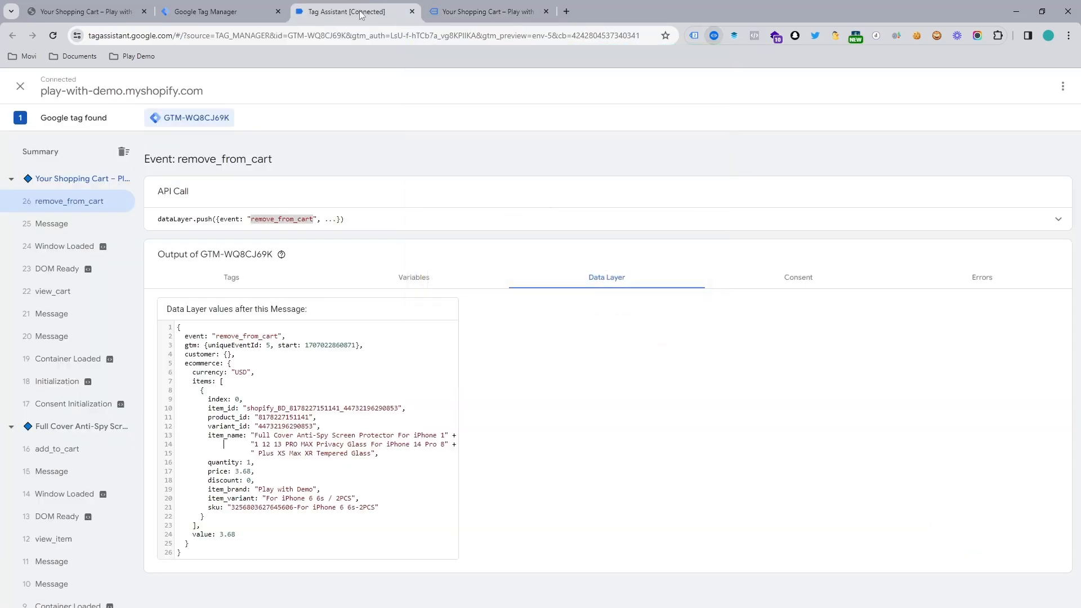
# In Google Tag Manager, create a Data Layer Variable for content_name with the data layer variable name ecommerce.items.0.item_name
pyautogui.click(214, 11)
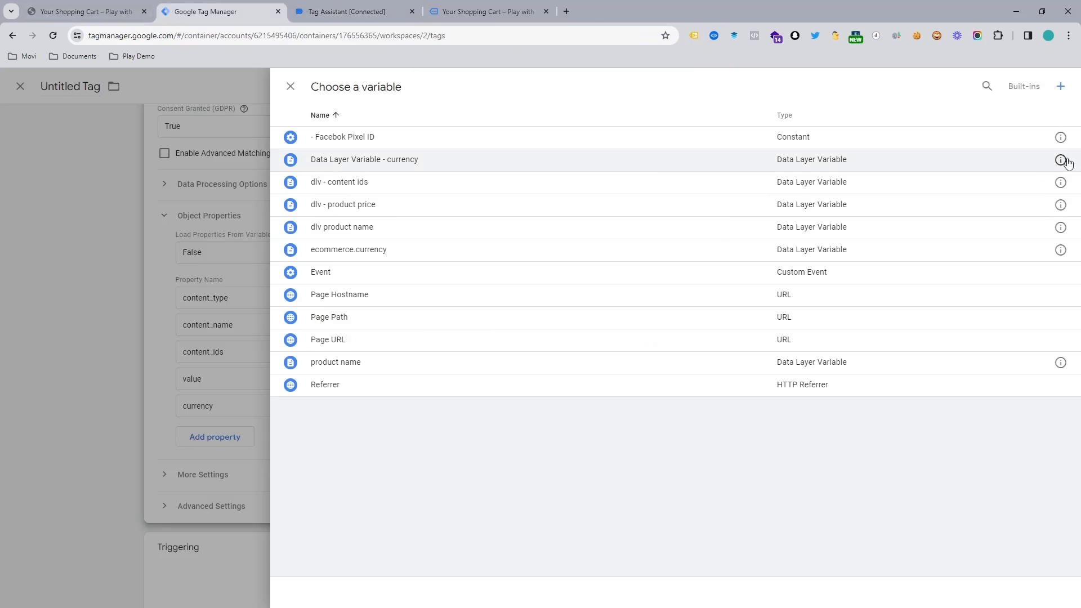
pyautogui.click(1059, 89)
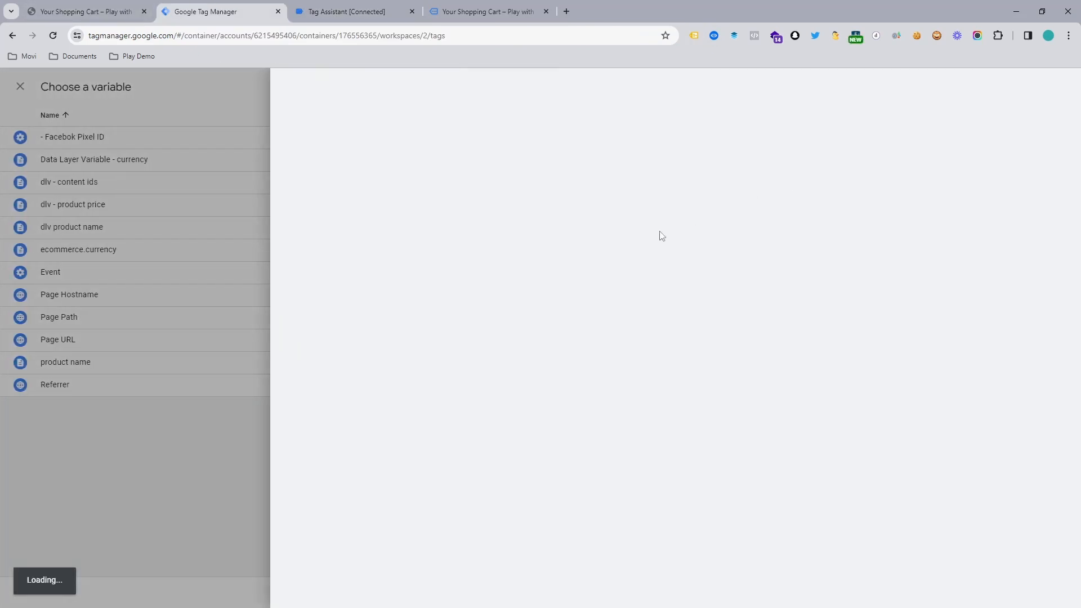
pyautogui.click(652, 253)
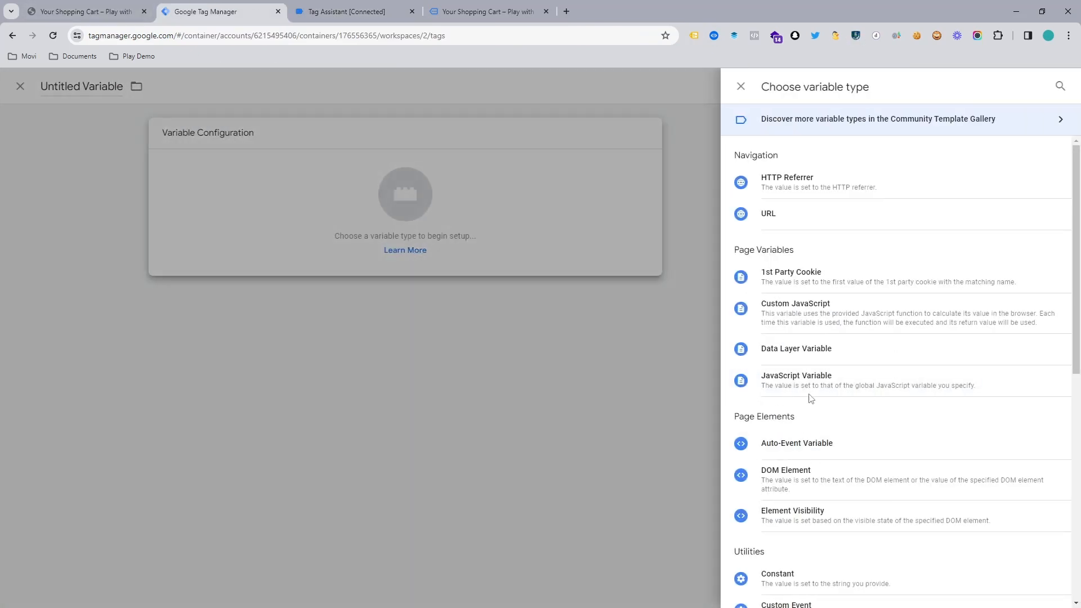
pyautogui.click(808, 359)
pyautogui.click(517, 247)
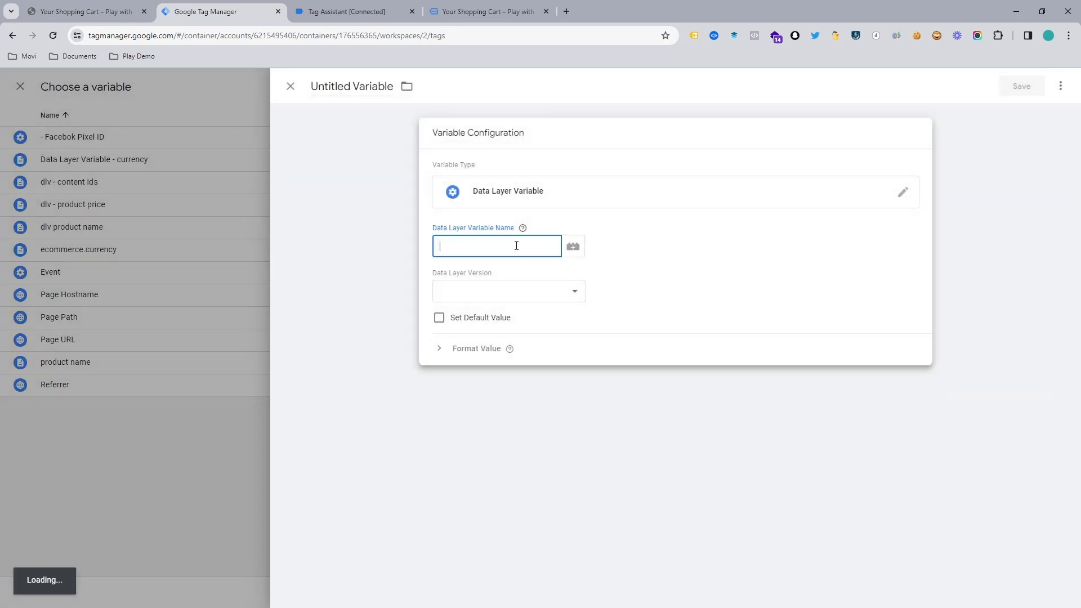
pyautogui.write('ecommerce.items.0.item_name')
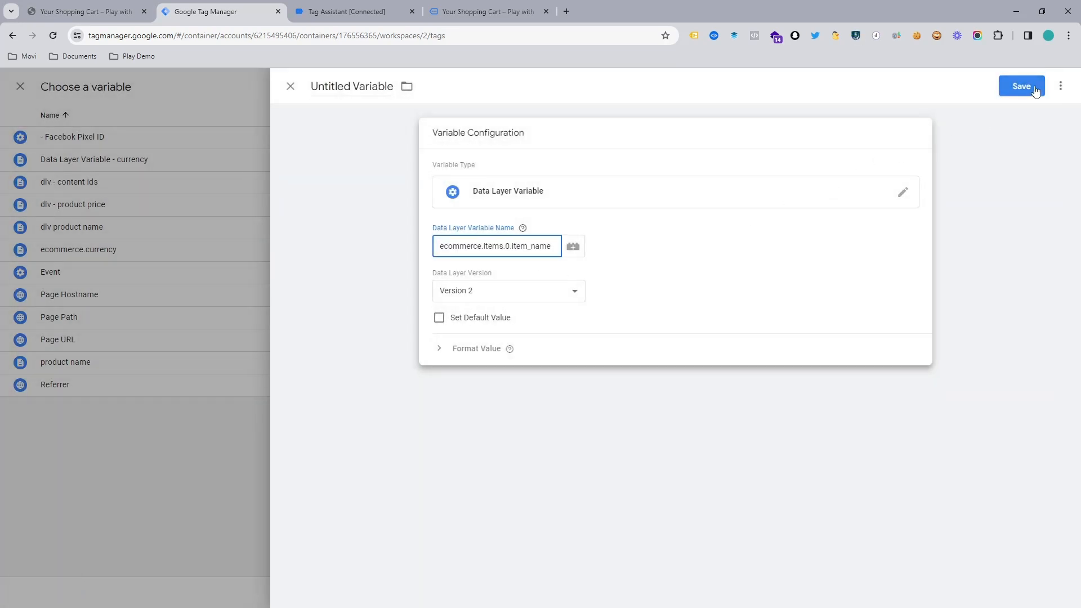
# Save the new variable as "Data Layer Variable name" so it fills the content_name value
pyautogui.click(1029, 89)
pyautogui.click(538, 228)
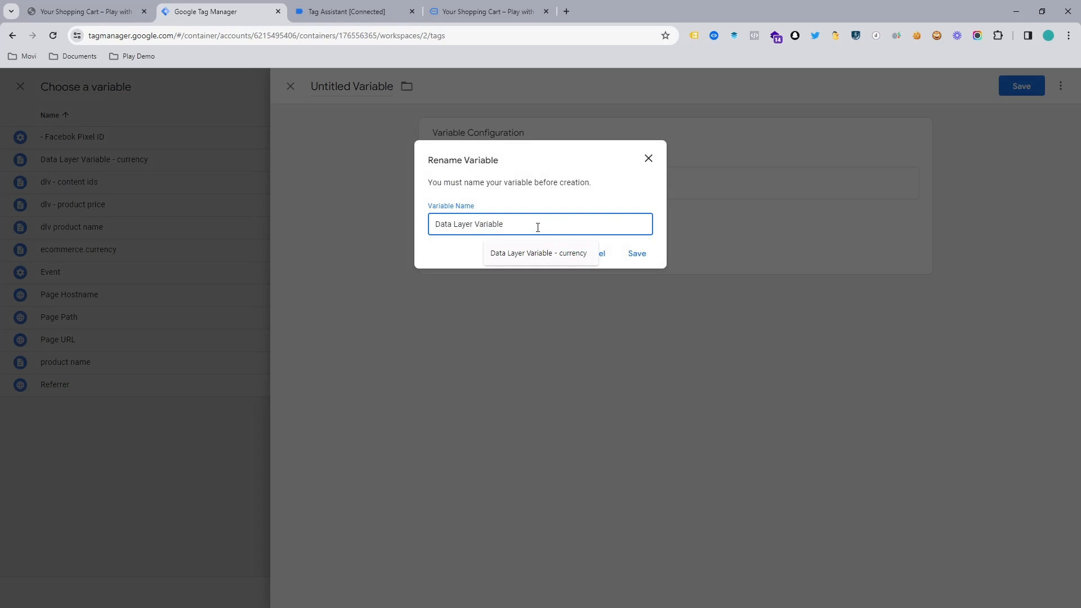
pyautogui.write('naas')
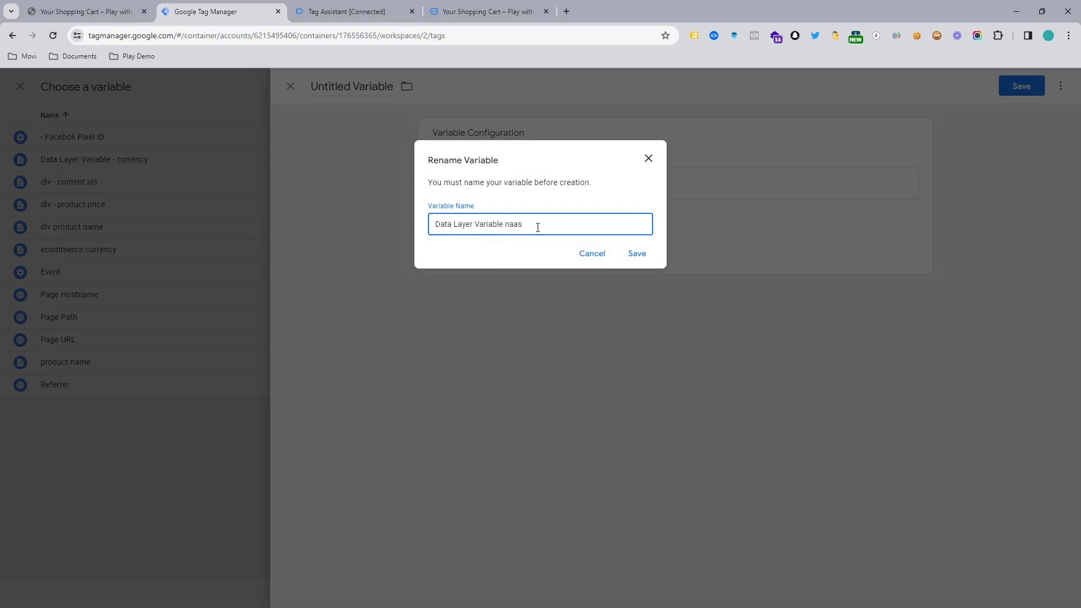
pyautogui.doubleClick(538, 227)
pyautogui.write('nas')
pyautogui.doubleClick(515, 227)
pyautogui.write('nas')
pyautogui.write('me')
pyautogui.click(638, 255)
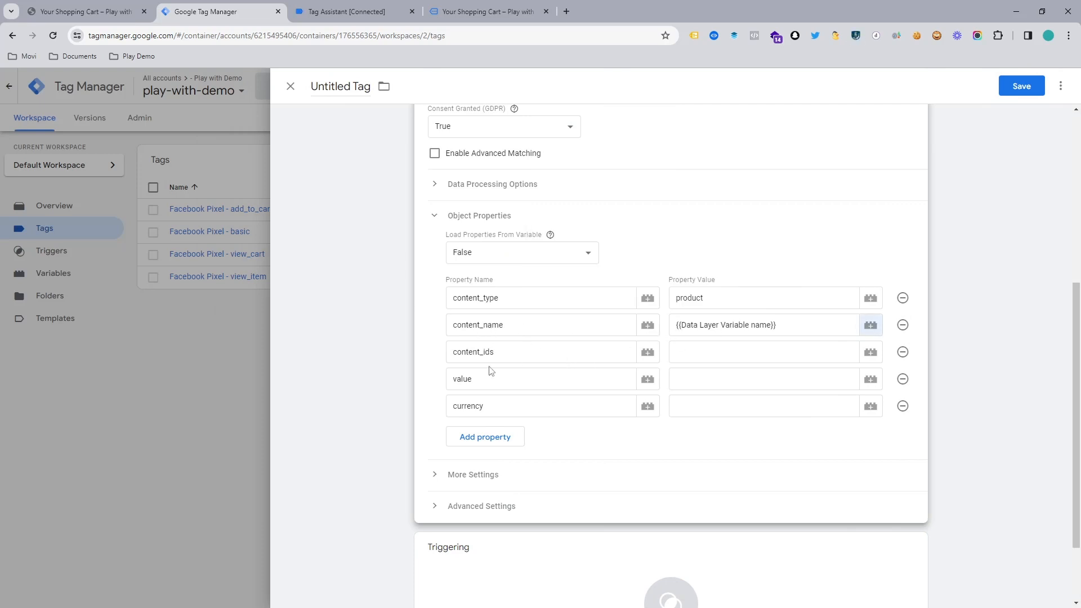
# Assign the variables dlv - content ids to content_ids, dlv - product price to value, and ecommerce.currency to currency
pyautogui.click(870, 352)
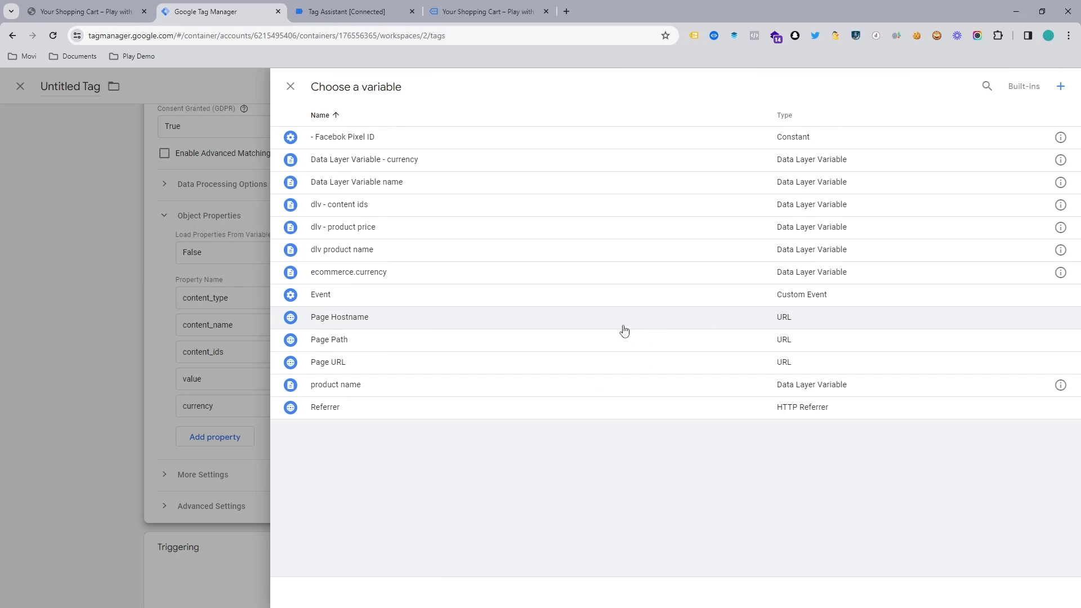
pyautogui.click(393, 211)
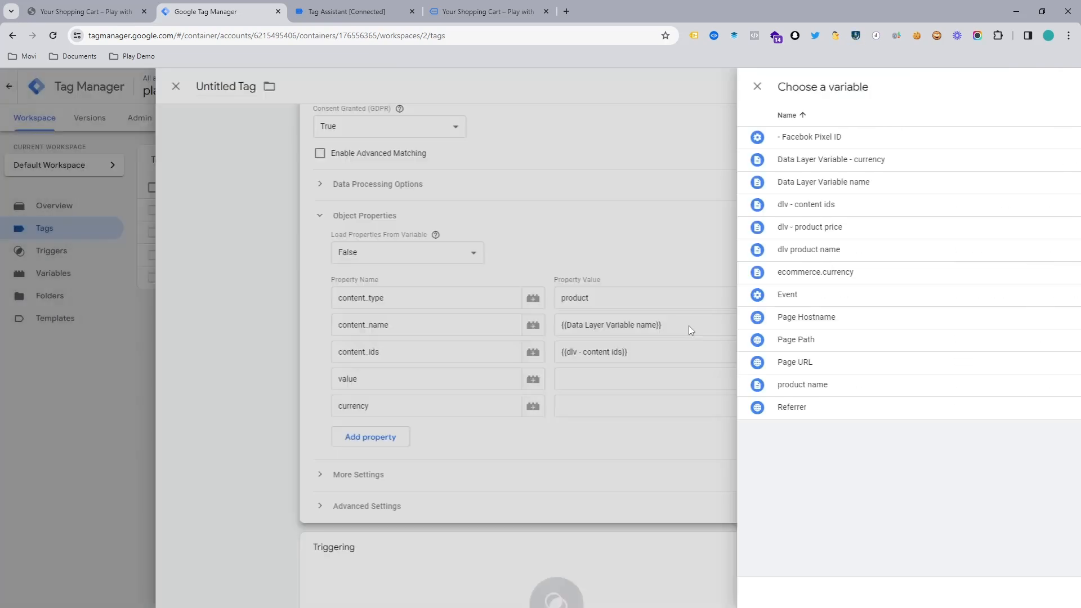
pyautogui.click(867, 379)
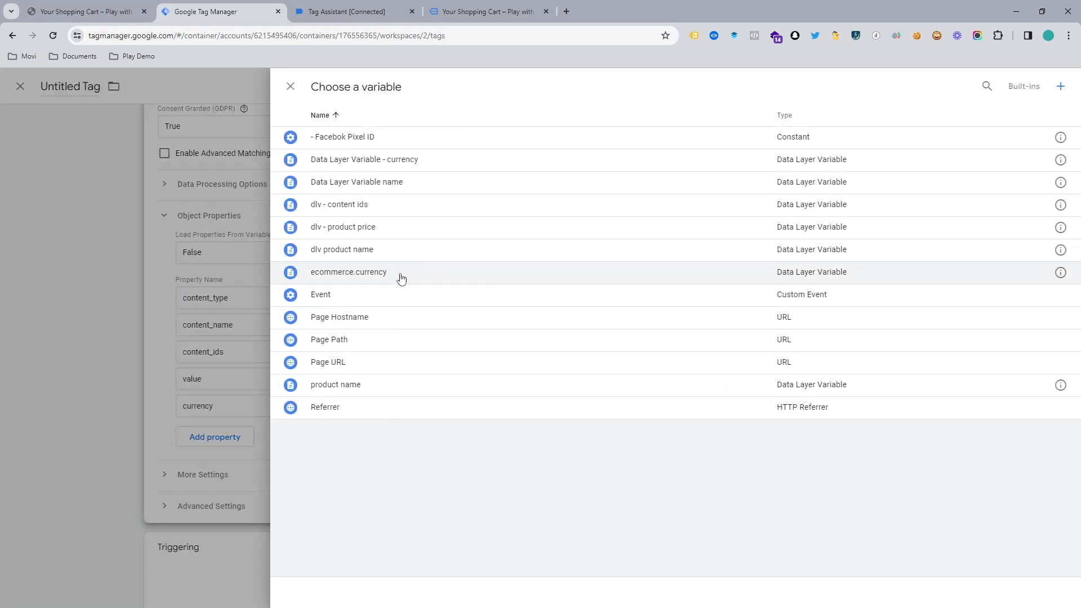
pyautogui.click(400, 227)
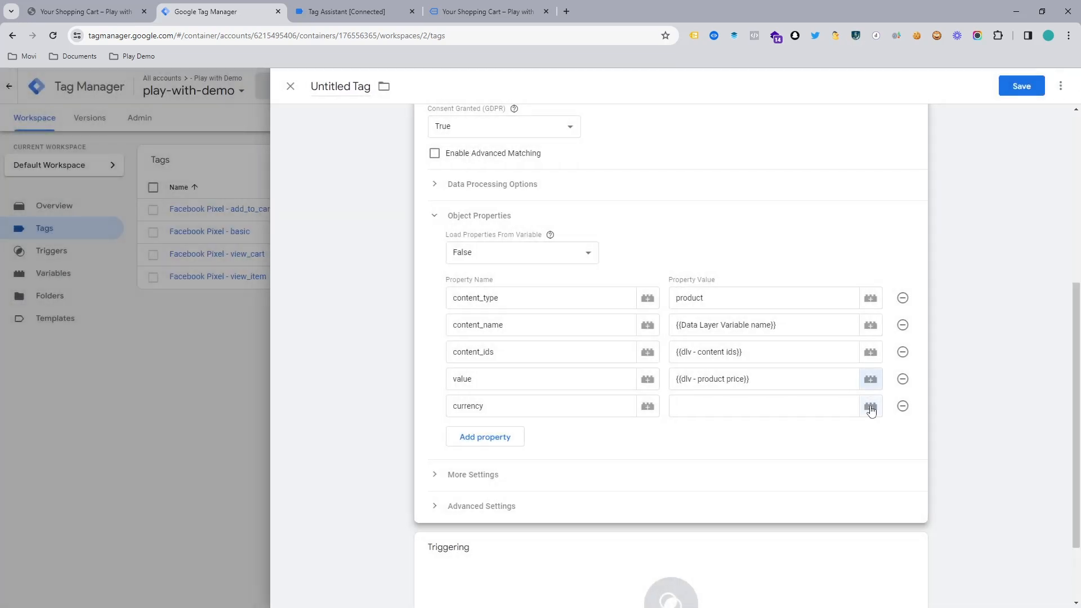
pyautogui.click(871, 407)
pyautogui.click(363, 285)
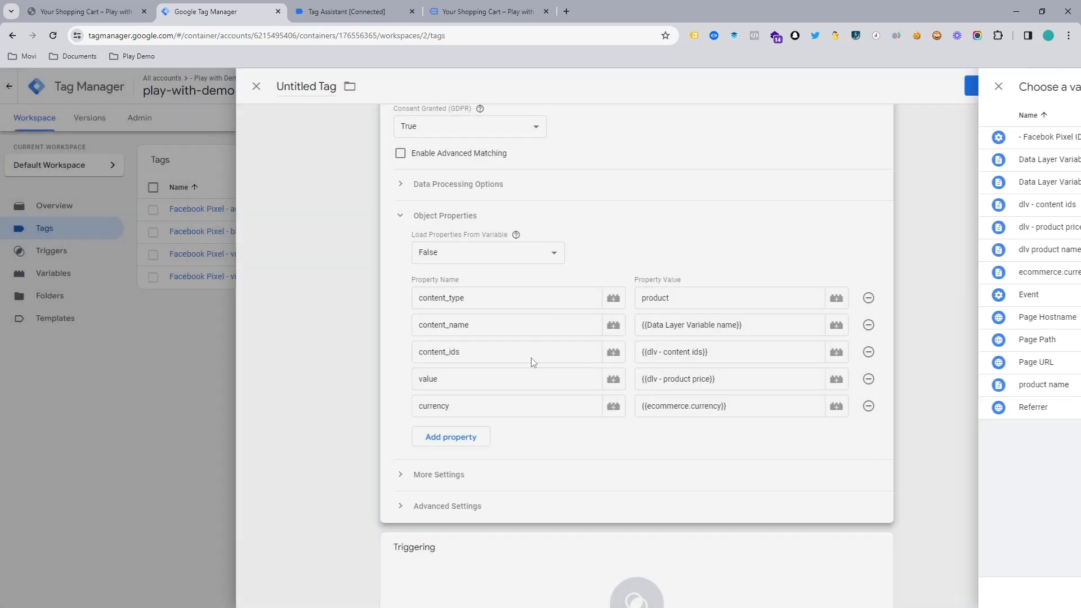
# Create a new trigger of type Custom Event for the tag
pyautogui.scroll(-2, 572, 389)
pyautogui.click(495, 514)
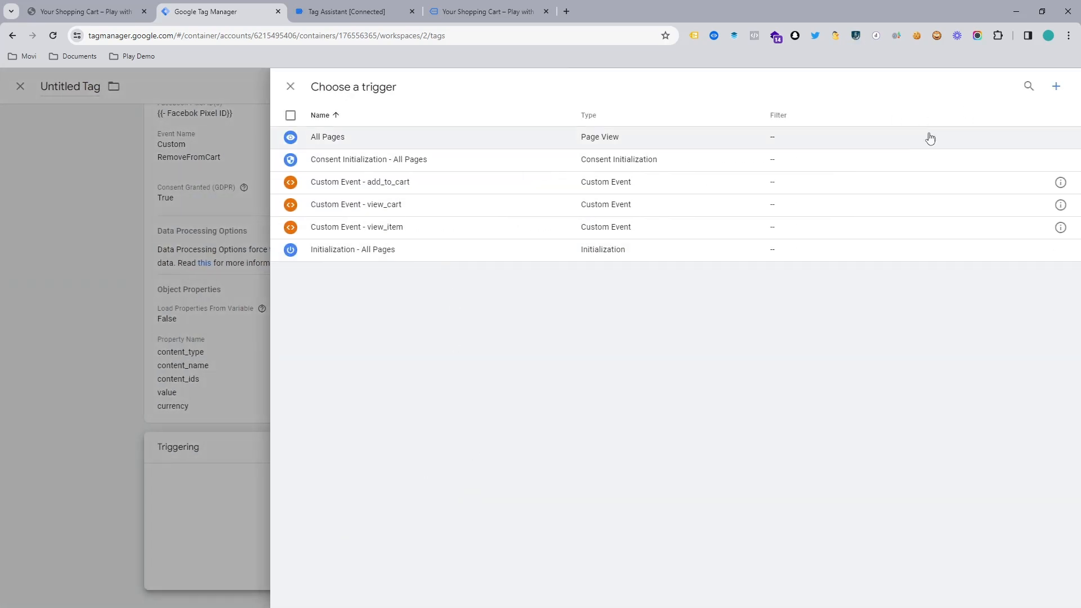
pyautogui.click(1057, 86)
pyautogui.click(606, 188)
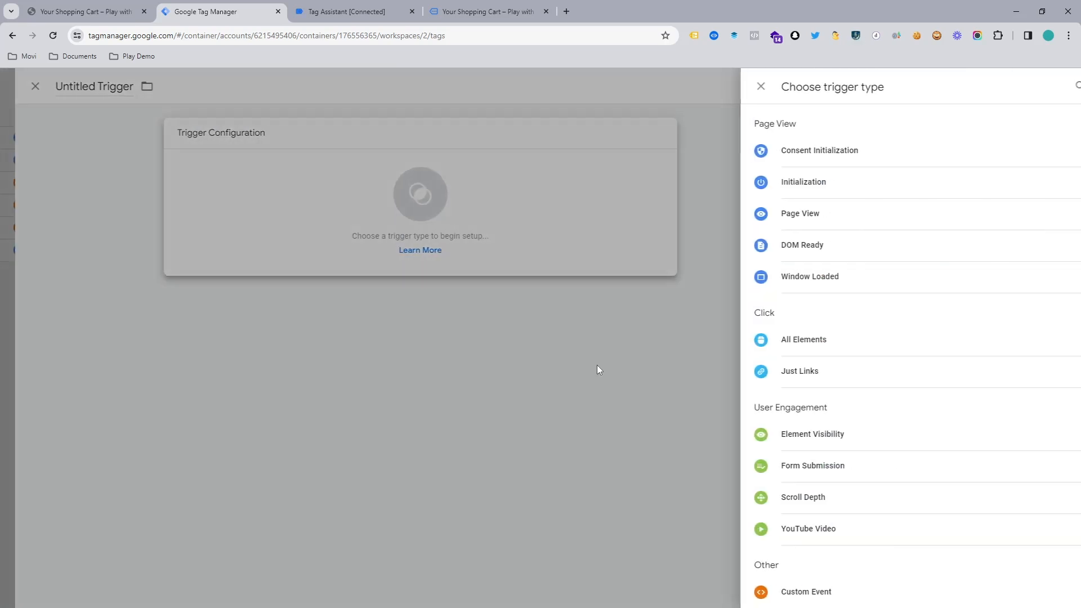
pyautogui.click(805, 588)
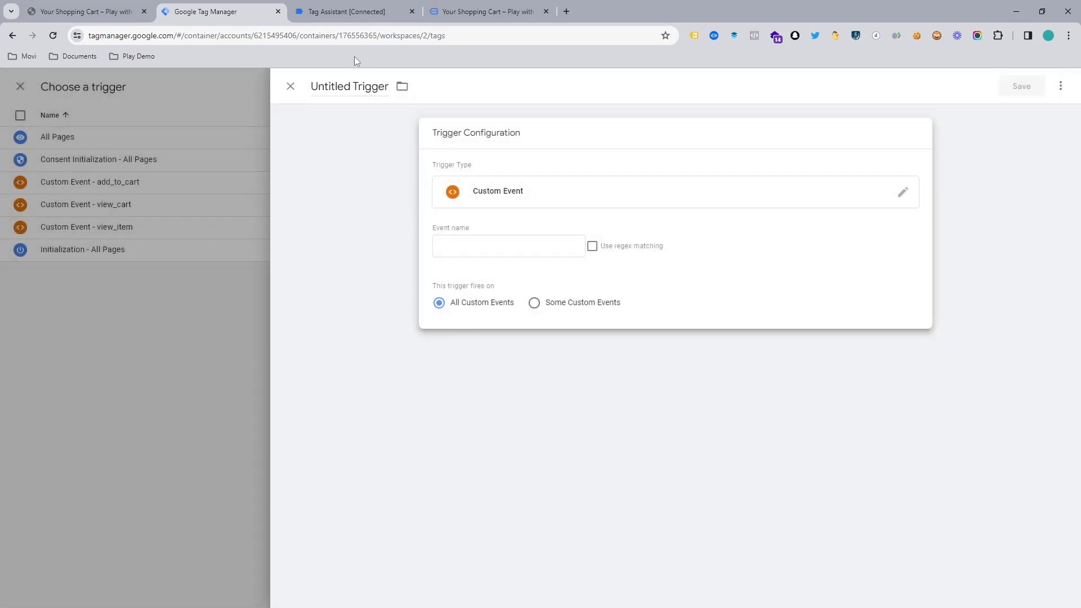
# Copy the event name remove_from_cart from Tag Assistant into the Google Tag Manager trigger's event name
pyautogui.click(347, 12)
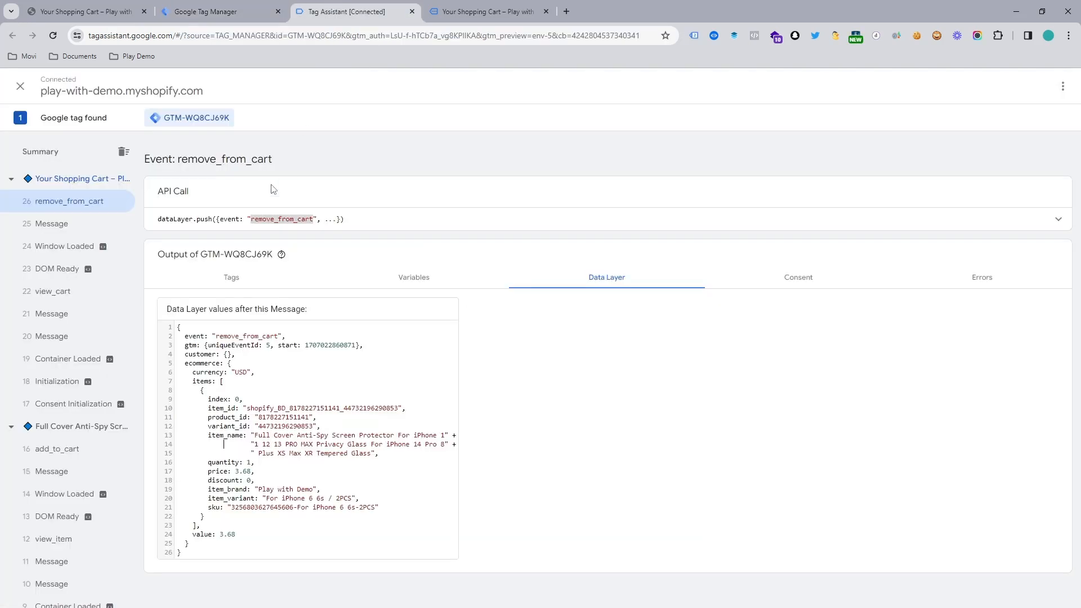
pyautogui.doubleClick(261, 220)
pyautogui.hotkey('ctrl', 'c')
pyautogui.click(205, 11)
pyautogui.click(516, 248)
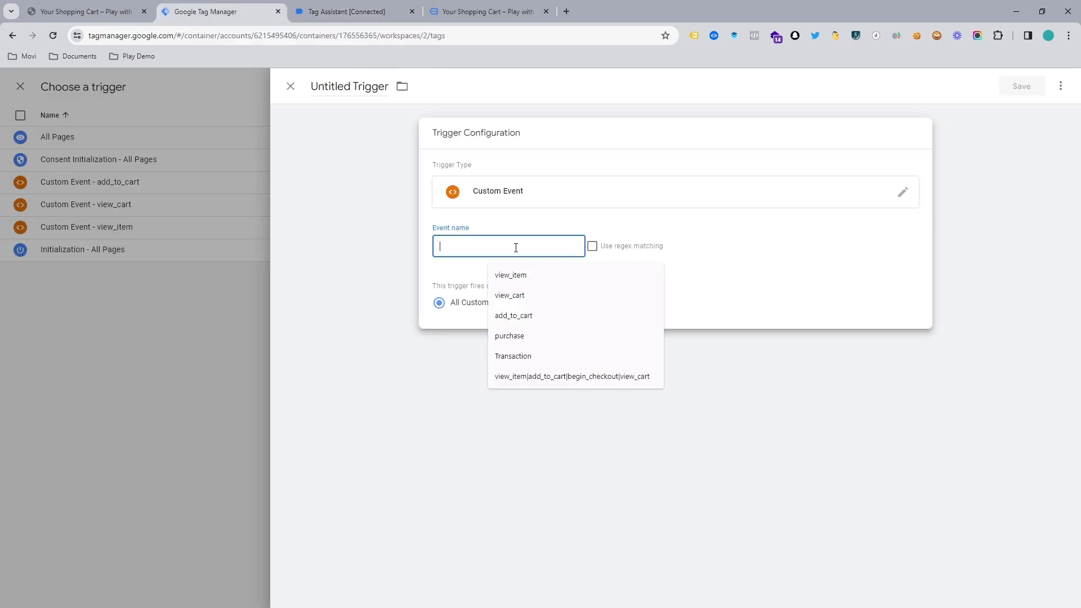
pyautogui.hotkey('ctrl', 'v')
# Save the trigger as "Custom Event - remove_from_cart" so it fires the tag
pyautogui.click(1021, 86)
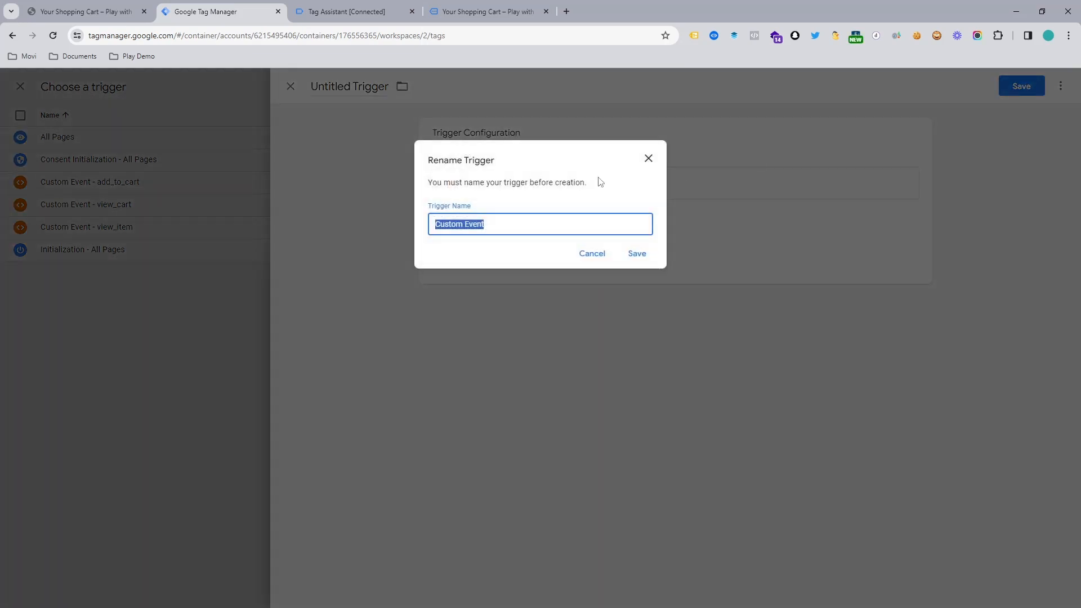
pyautogui.click(532, 226)
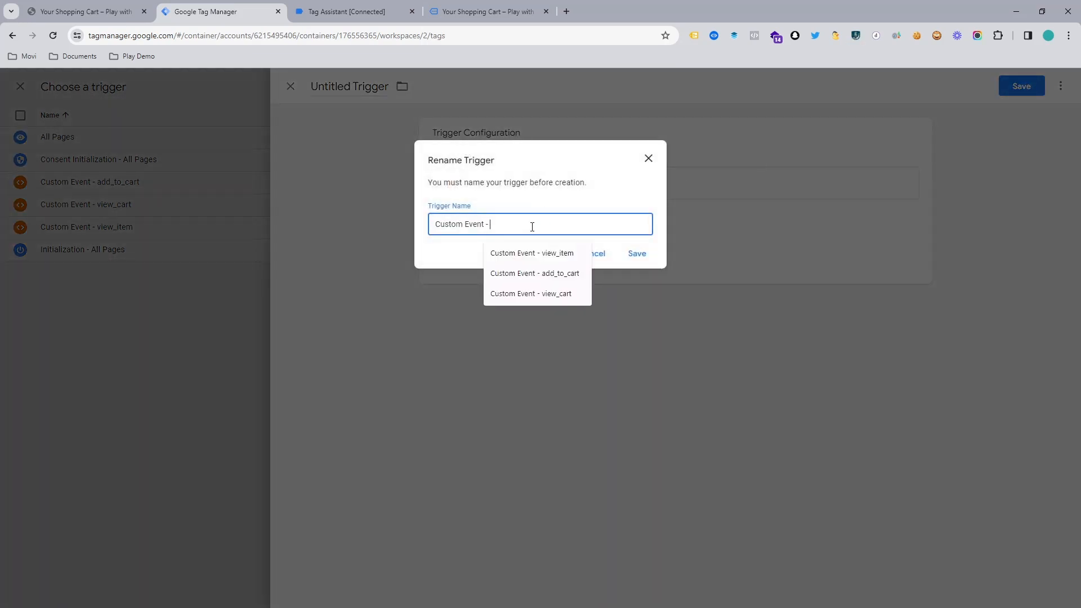
pyautogui.write('-')
pyautogui.hotkey('ctrl', 'v')
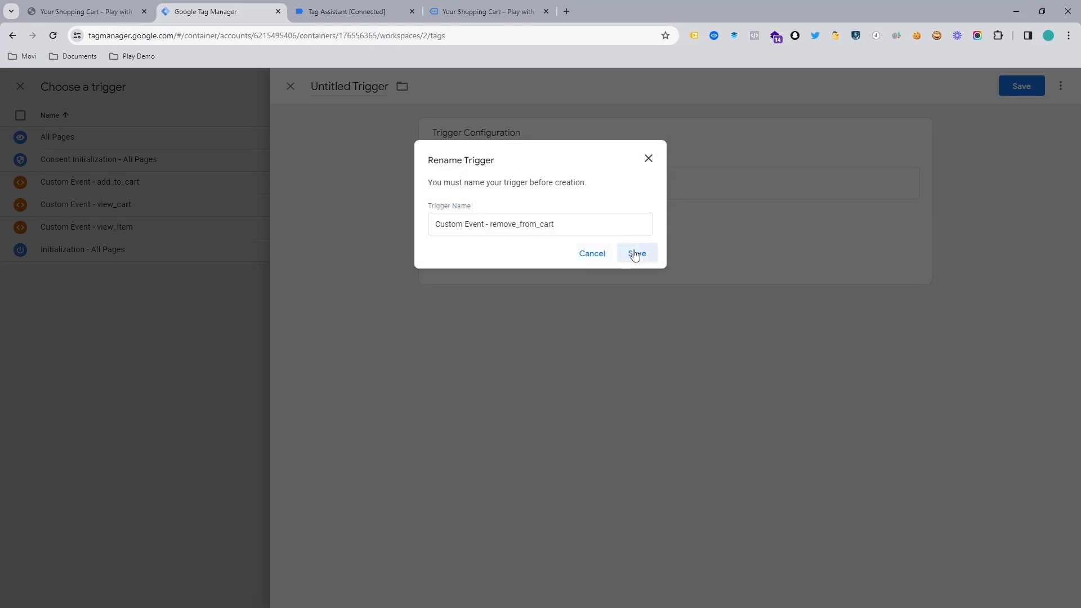
pyautogui.click(636, 253)
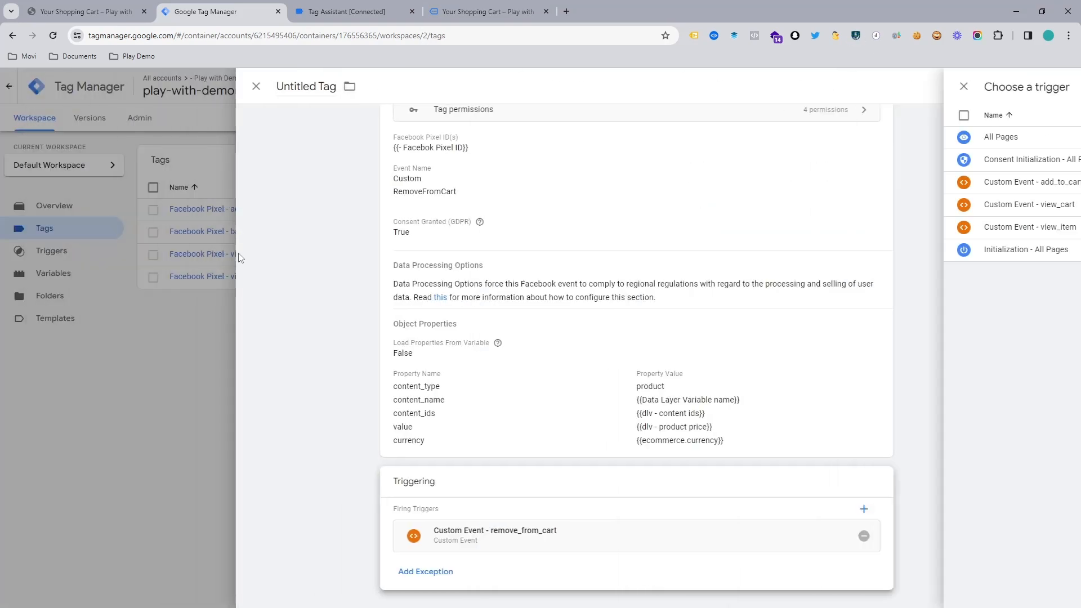
# Save the tag under the name "Facebook Pixel - remove_from_cart"
pyautogui.click(1021, 88)
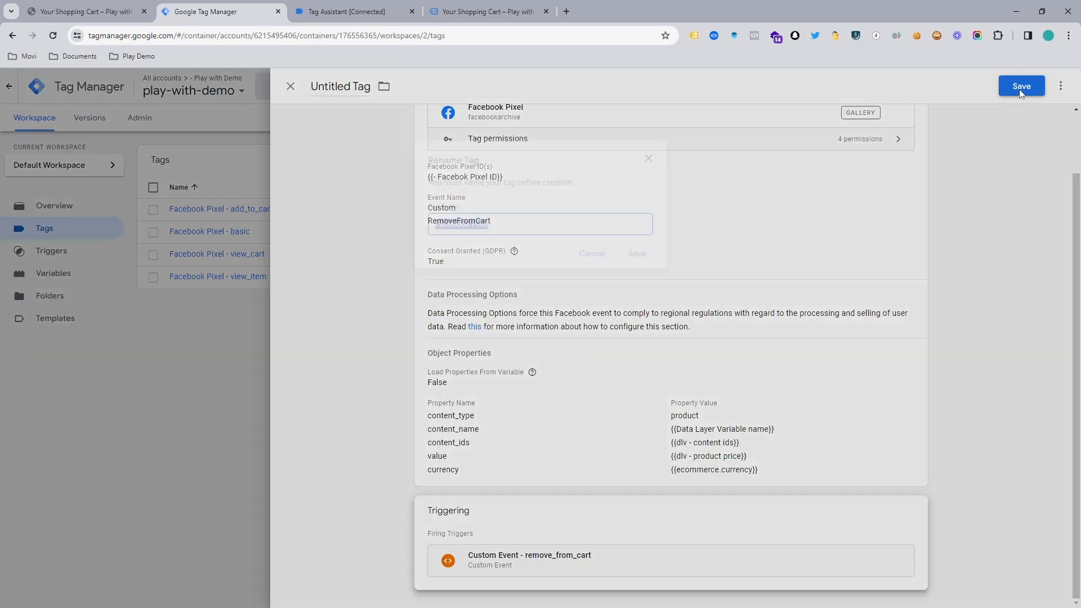
pyautogui.write('Facebook Pixel')
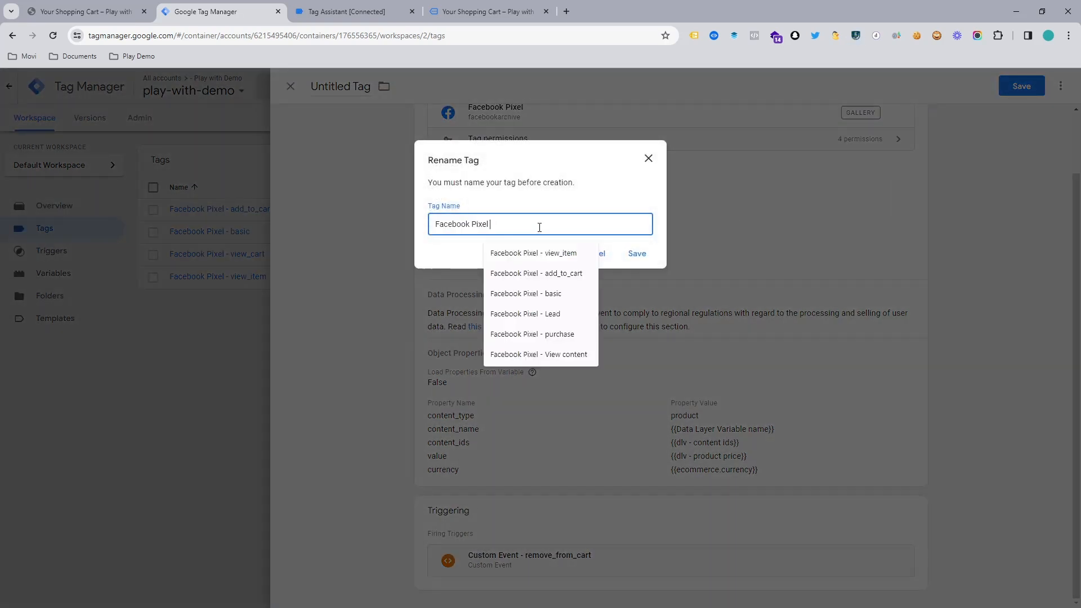
pyautogui.write(' -')
pyautogui.hotkey('ctrl', 'v')
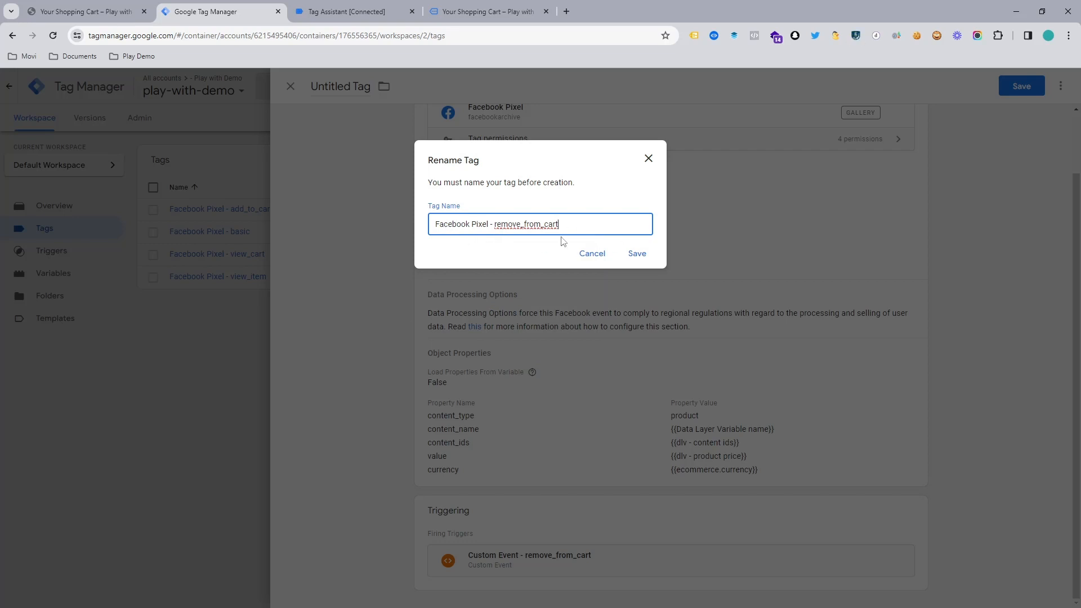
pyautogui.click(652, 253)
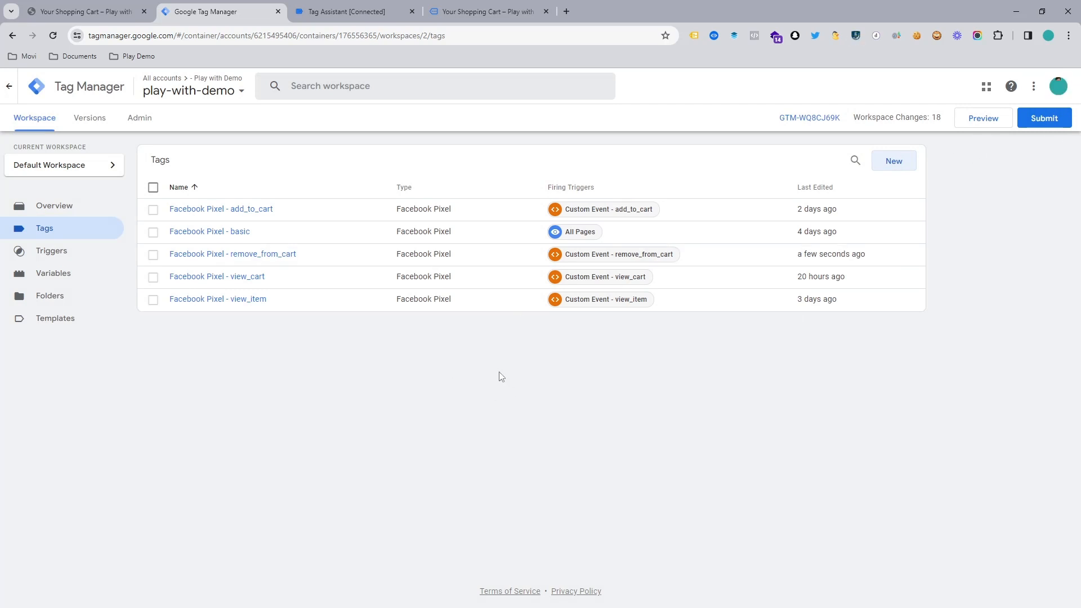
# Start a preview of the workspace and switch to the connected store page
pyautogui.click(975, 125)
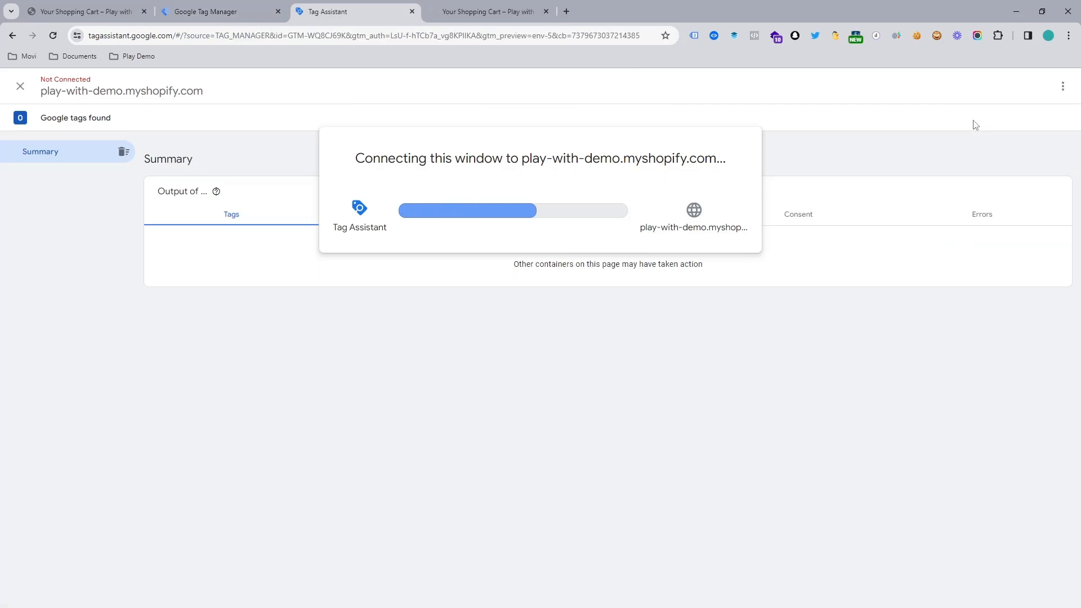
pyautogui.click(473, 5)
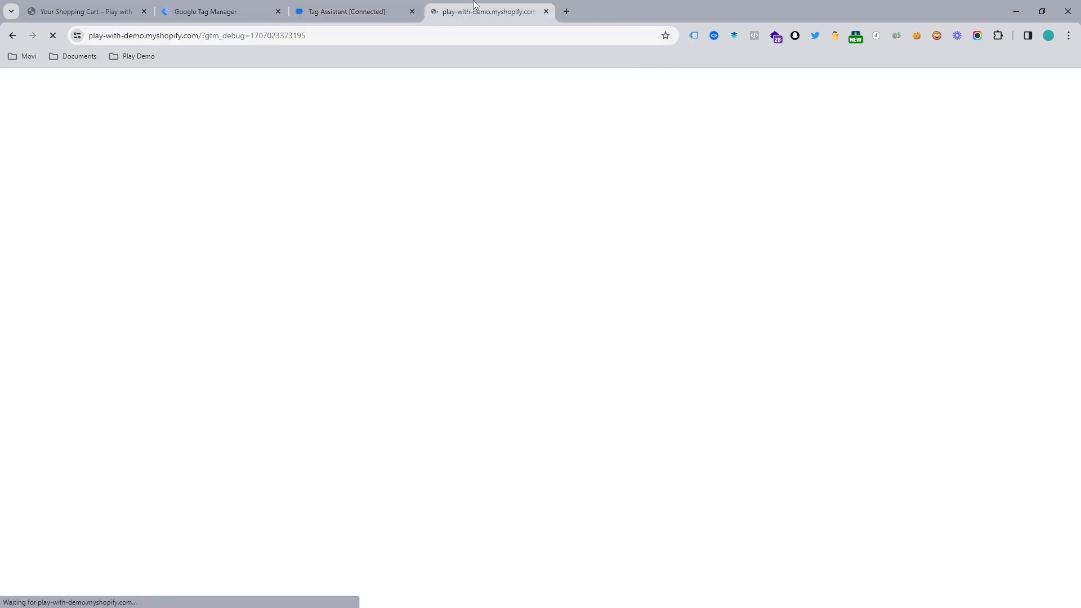
# Open the Bluetooth earphones cleaning tool's product page and dismiss the connection dialog in Tag Assistant, returning to the store
pyautogui.scroll(-10, 507, 306)
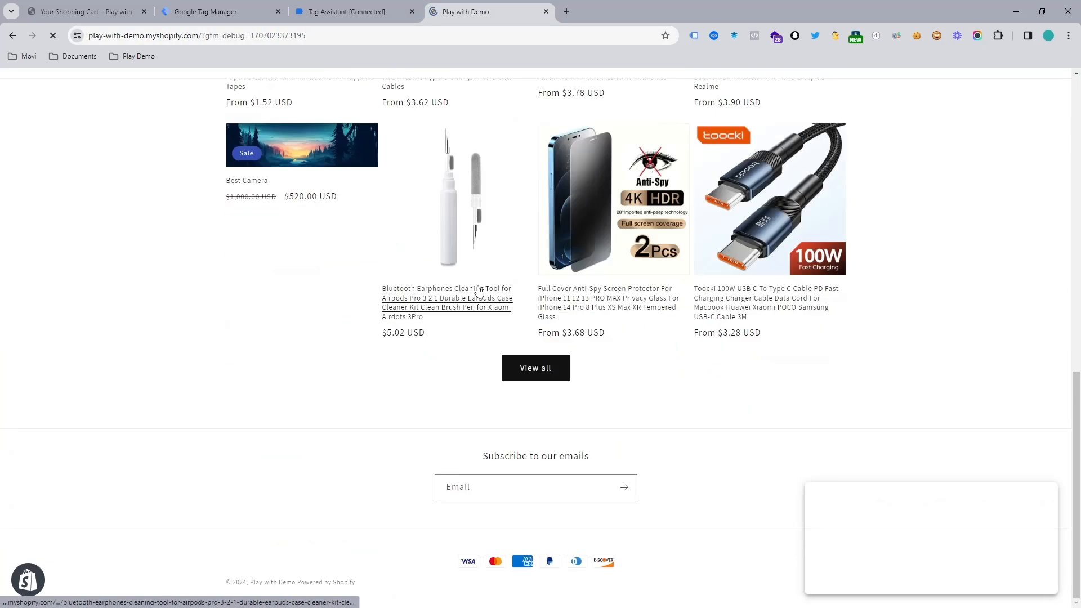
pyautogui.click(376, 6)
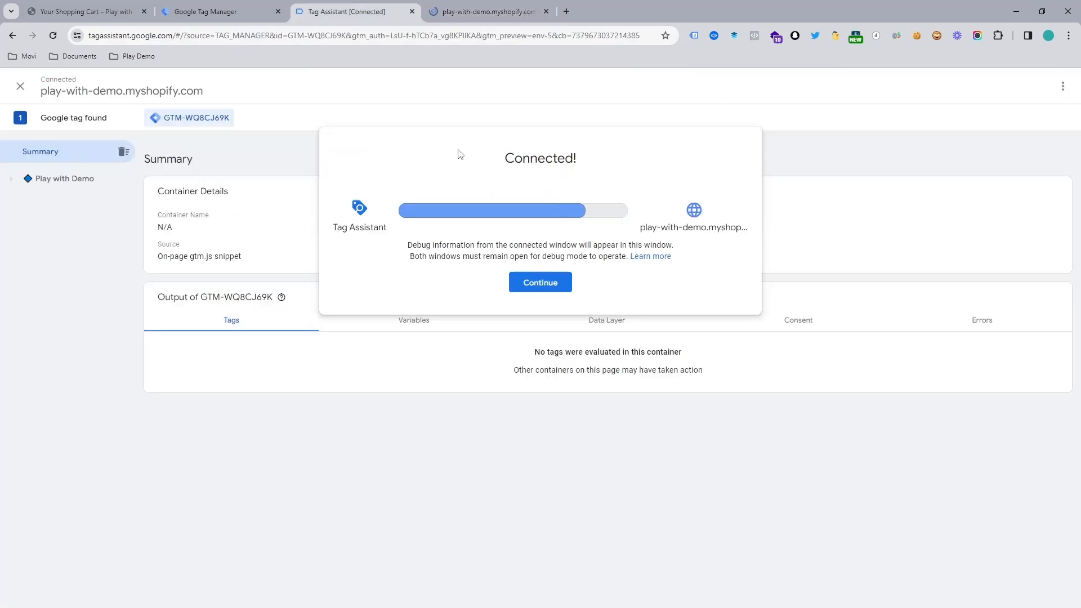
pyautogui.click(531, 283)
pyautogui.click(451, 6)
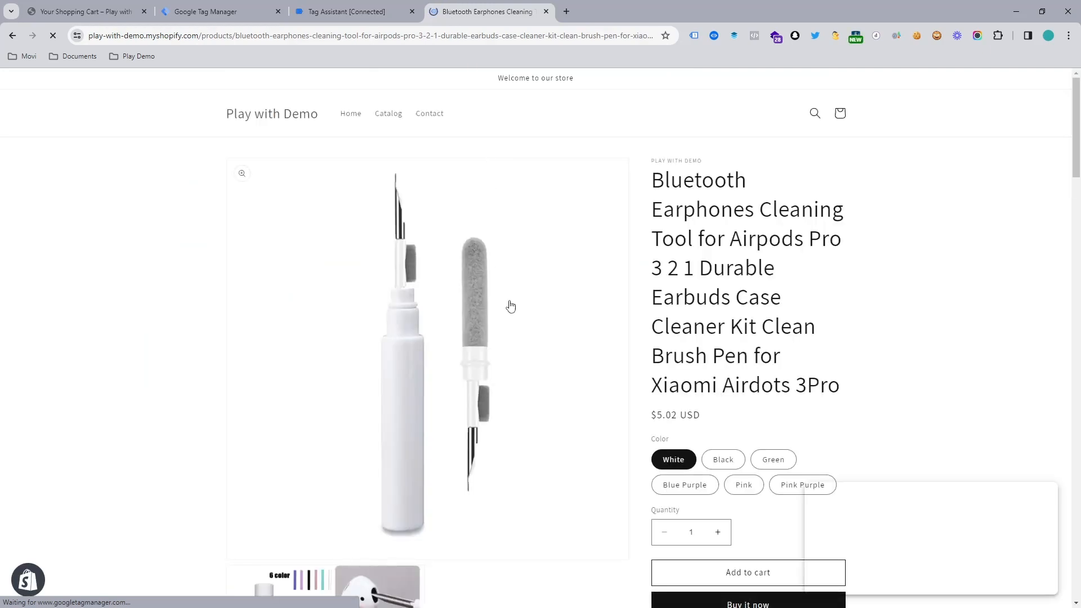
# Add one white Bluetooth earphones cleaning tool to the cart and open the cart page
pyautogui.scroll(-4, 794, 349)
pyautogui.click(794, 348)
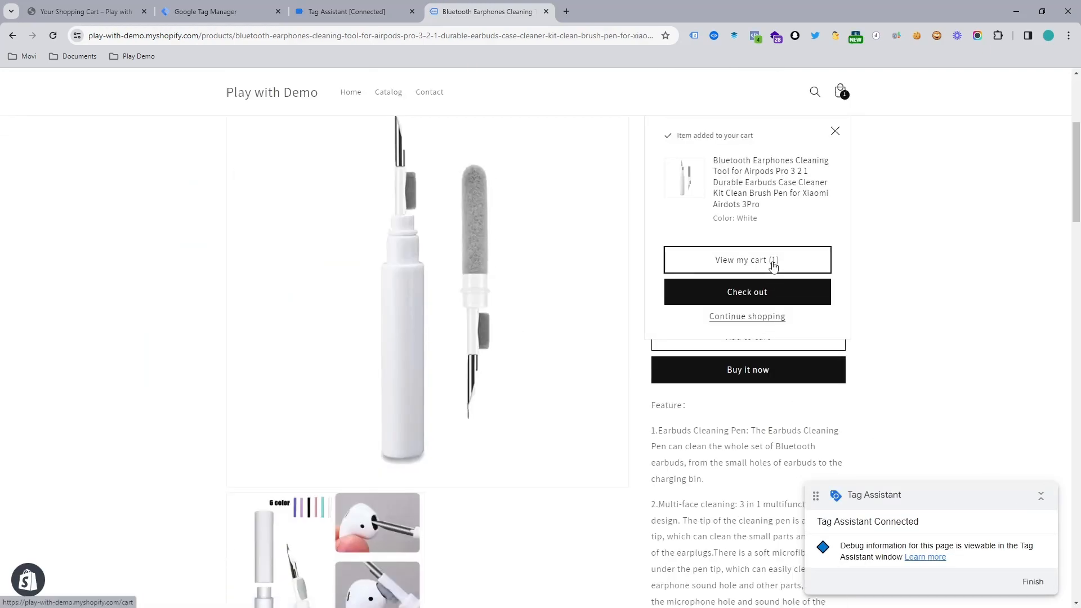
pyautogui.click(767, 261)
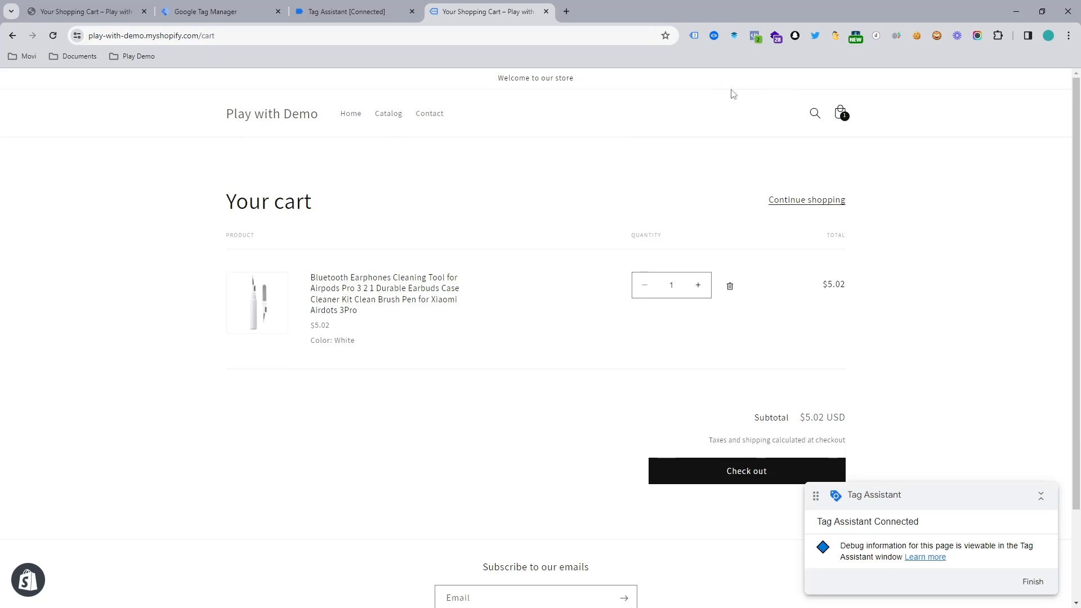
# Check the cart page's pixel events in Meta Pixel Helper and remove the earphones cleaning tool from the cart
pyautogui.click(755, 36)
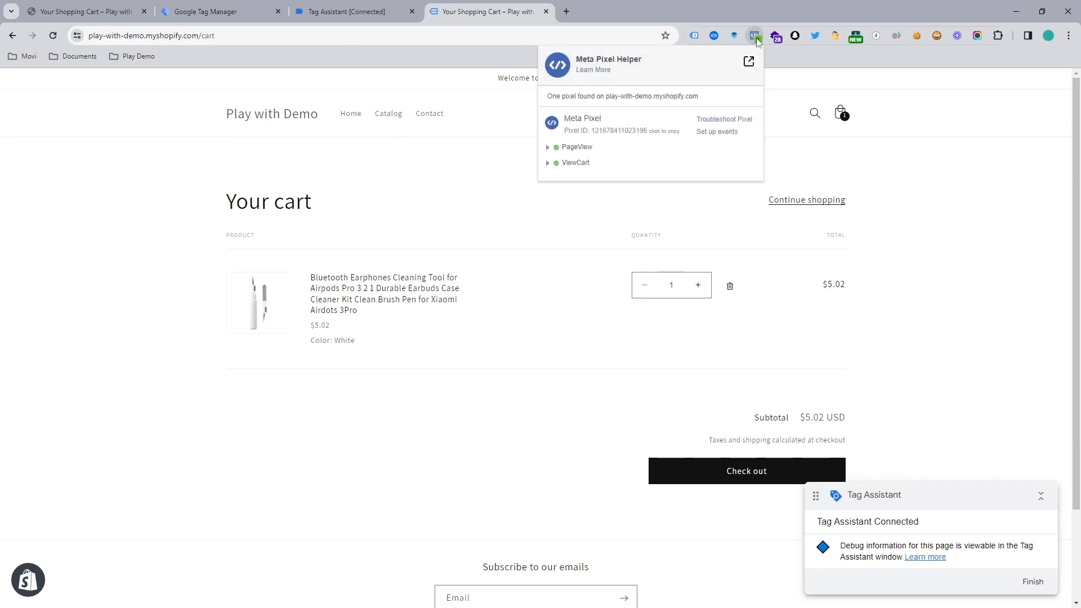
pyautogui.click(731, 287)
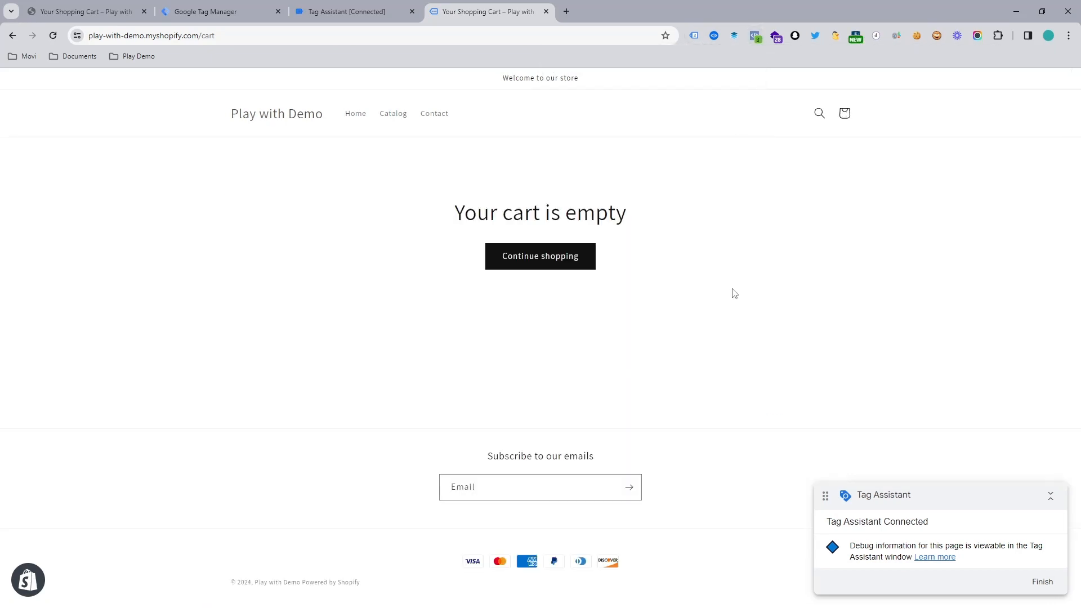
# Examine the RemoveFromCart event and its custom parameters in Meta Pixel Helper on the cart page
pyautogui.click(759, 44)
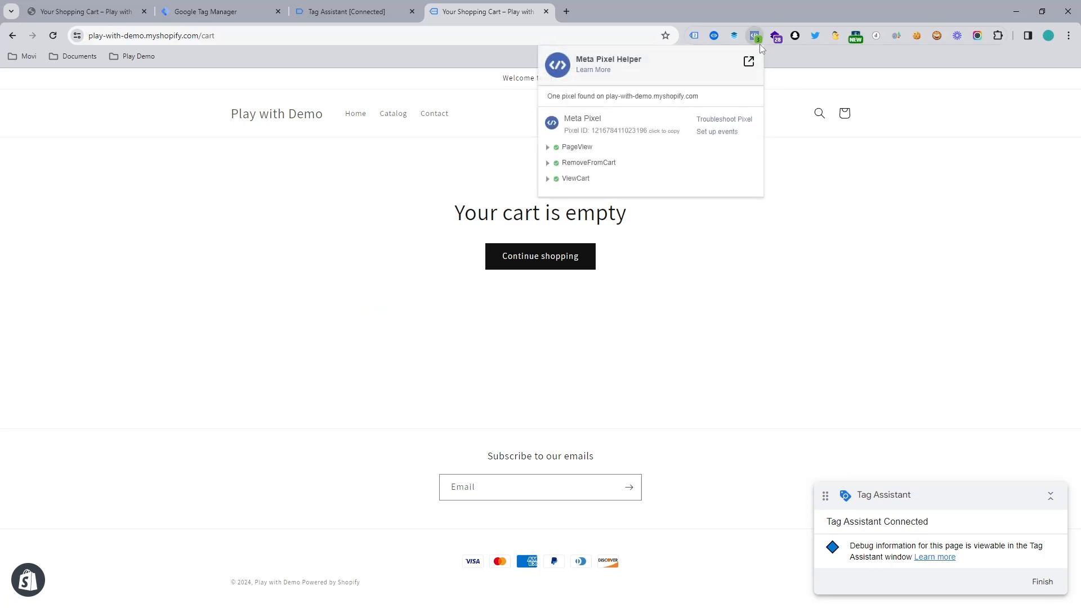
pyautogui.click(586, 169)
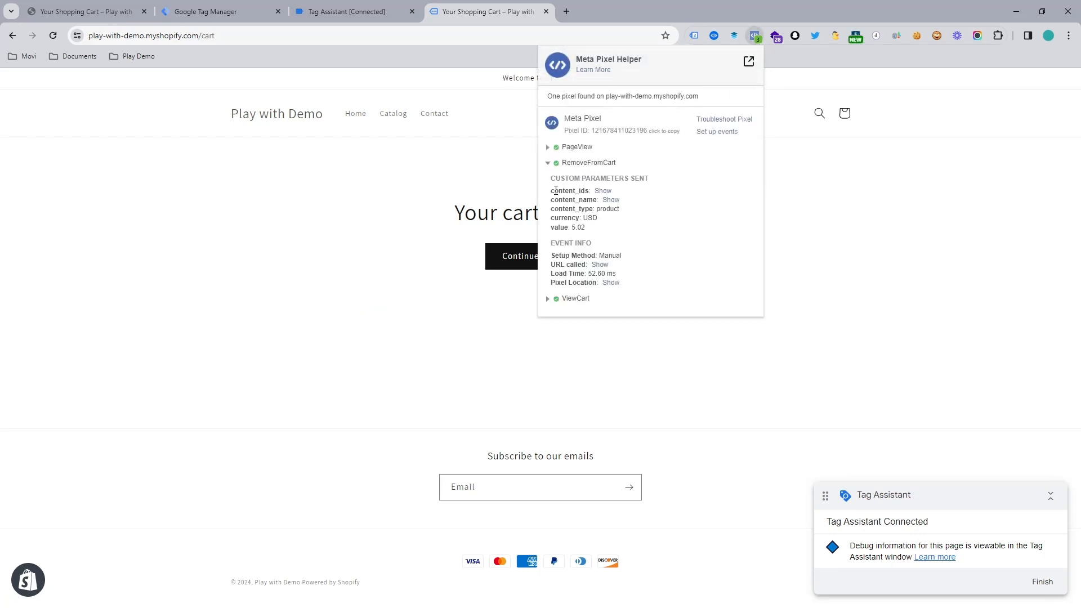
pyautogui.moveTo(556, 191); pyautogui.dragTo(602, 230)
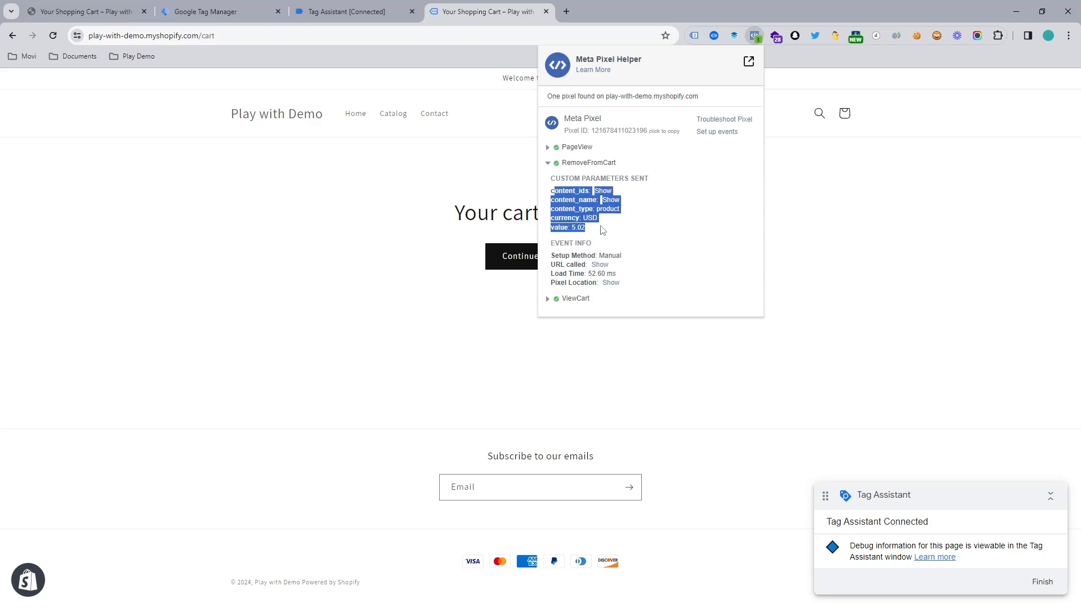
pyautogui.click(646, 230)
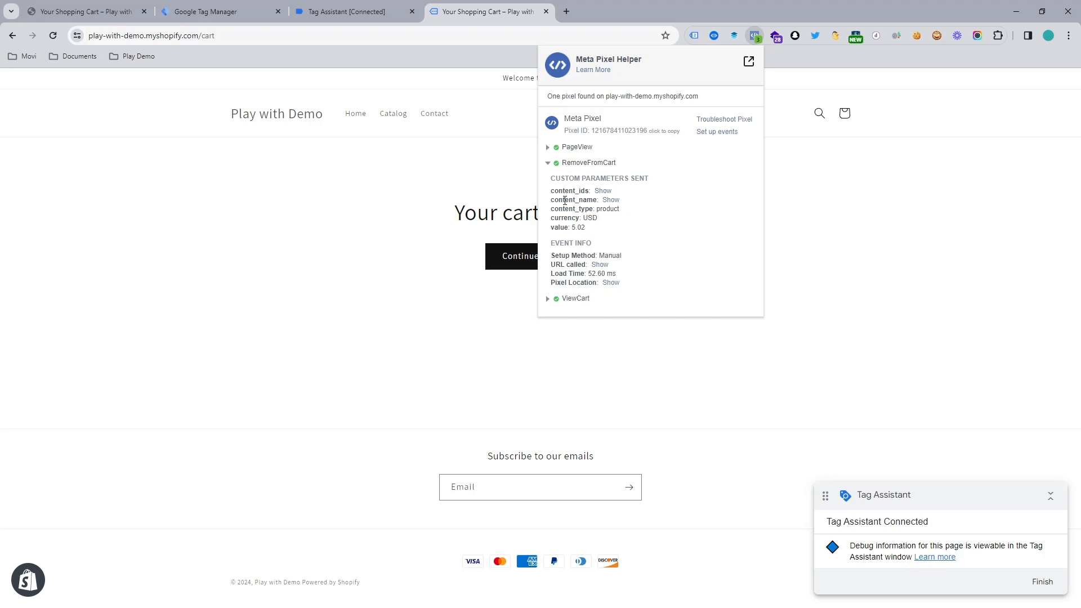
pyautogui.moveTo(562, 162); pyautogui.dragTo(637, 178)
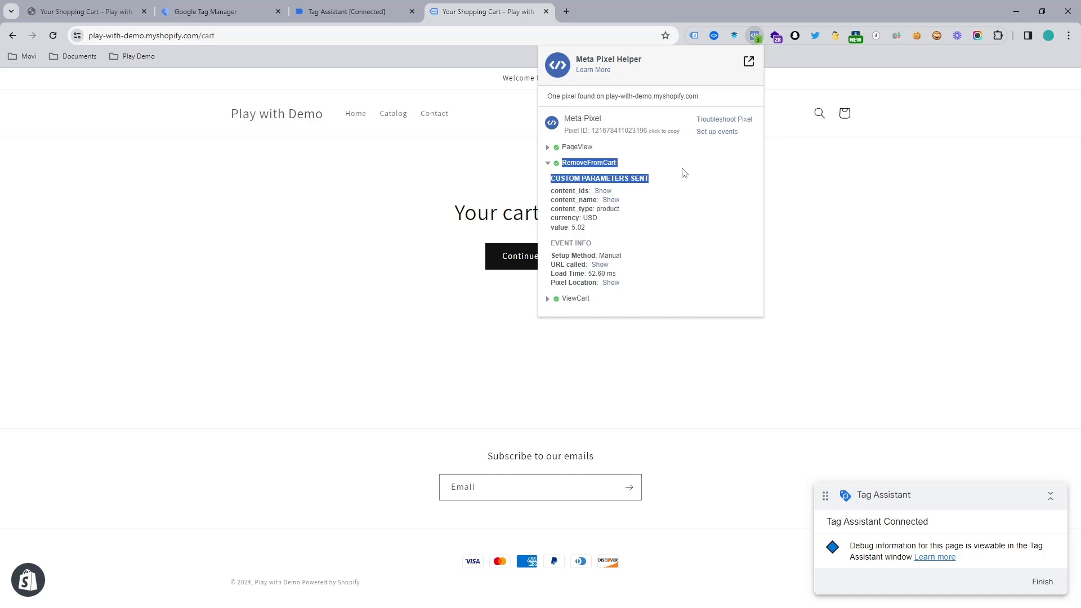
pyautogui.click(498, 198)
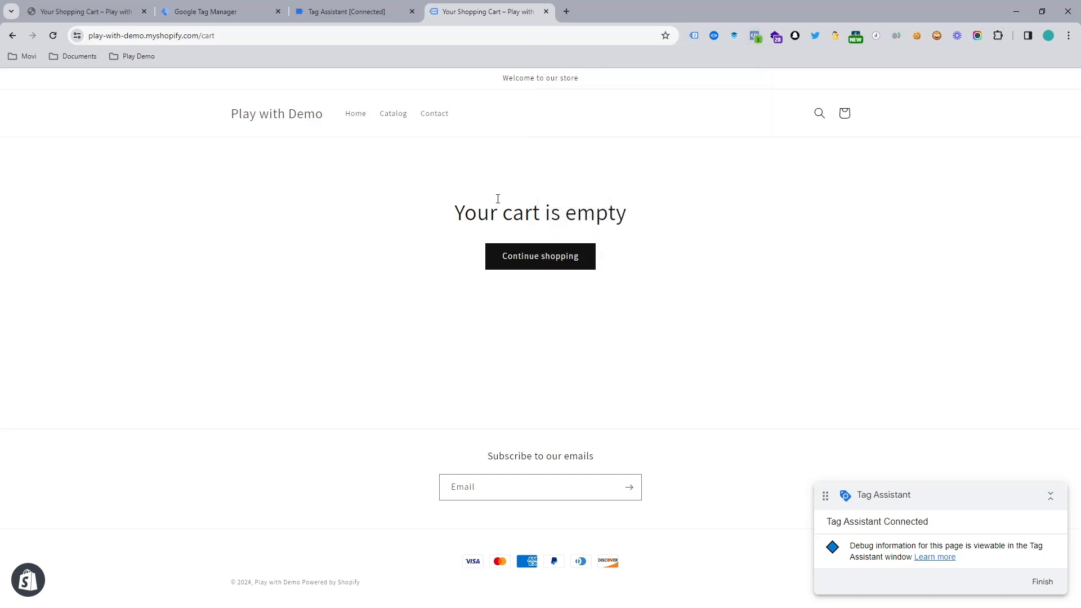